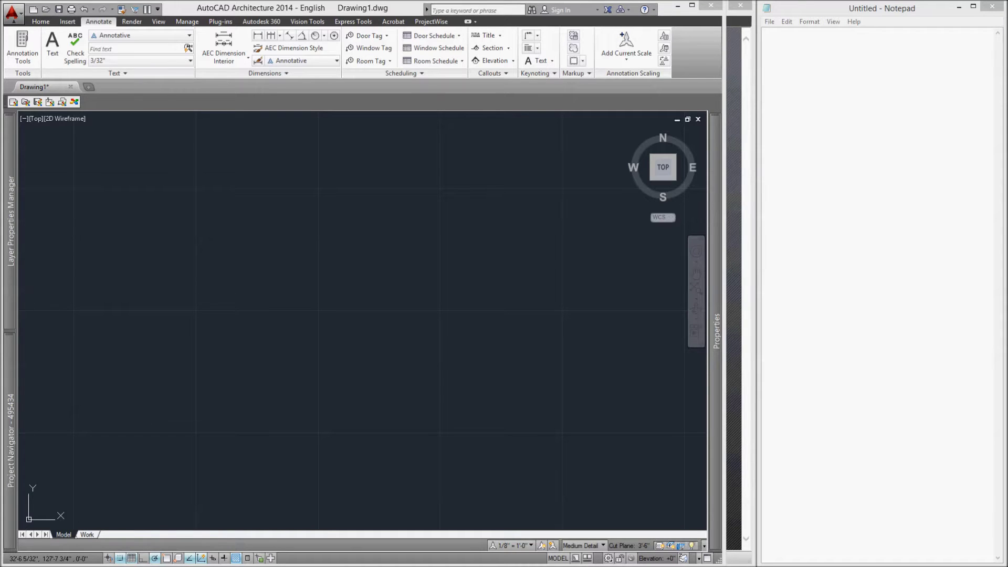
- In Notepad, write "How to link CAD file to Revit." and below it "Open the DWG civil or survey file."
left_click(837, 82)
type("How to link CAD file to Revit.")
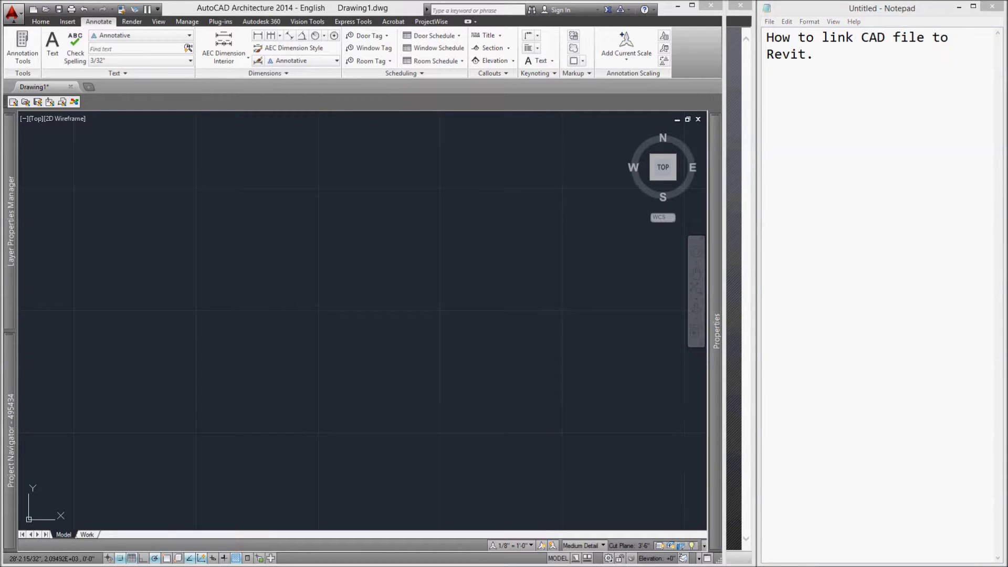
left_click(857, 136)
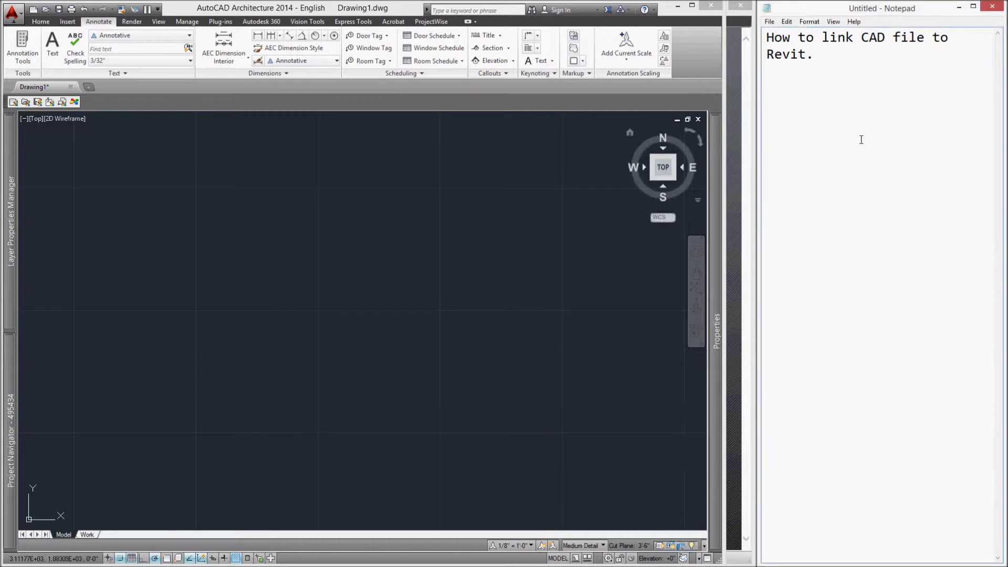
type("Open the DWG civil or survey file.")
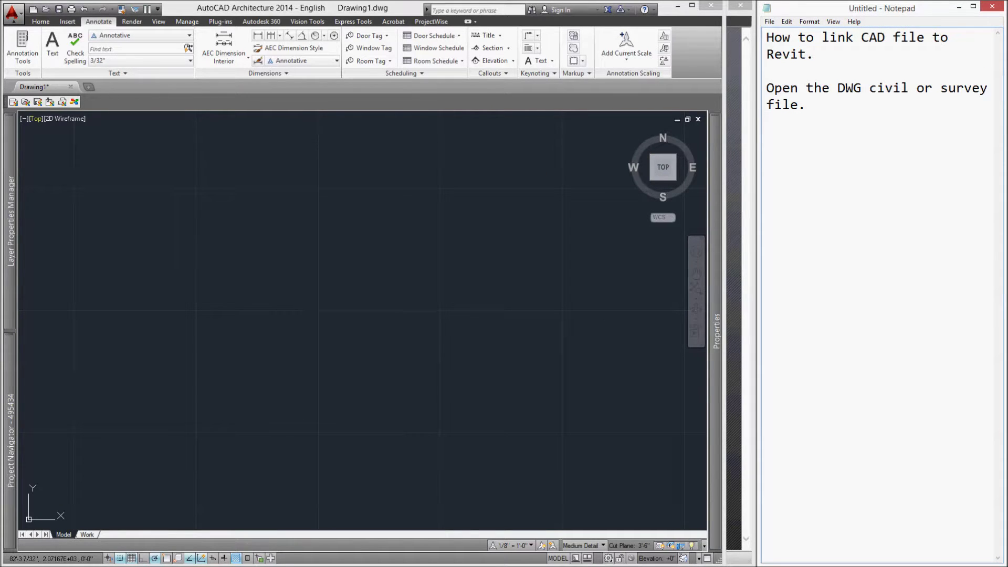
- In AutoCAD, open the civil drawing "2015-09-03 - 14048_Civil Spot Grades.DWG"
left_click(158, 136)
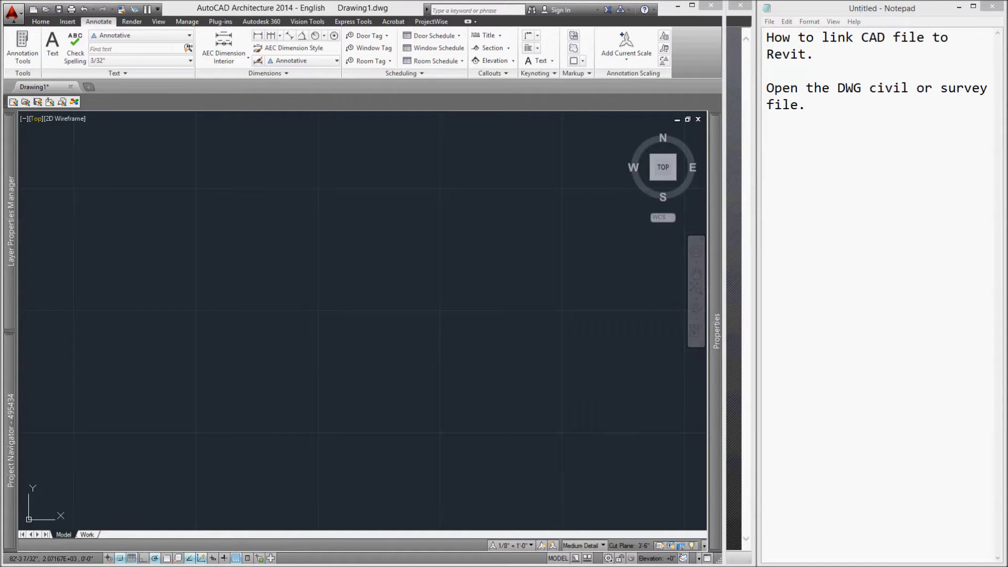
left_click(48, 9)
left_click(300, 251)
left_click(498, 387)
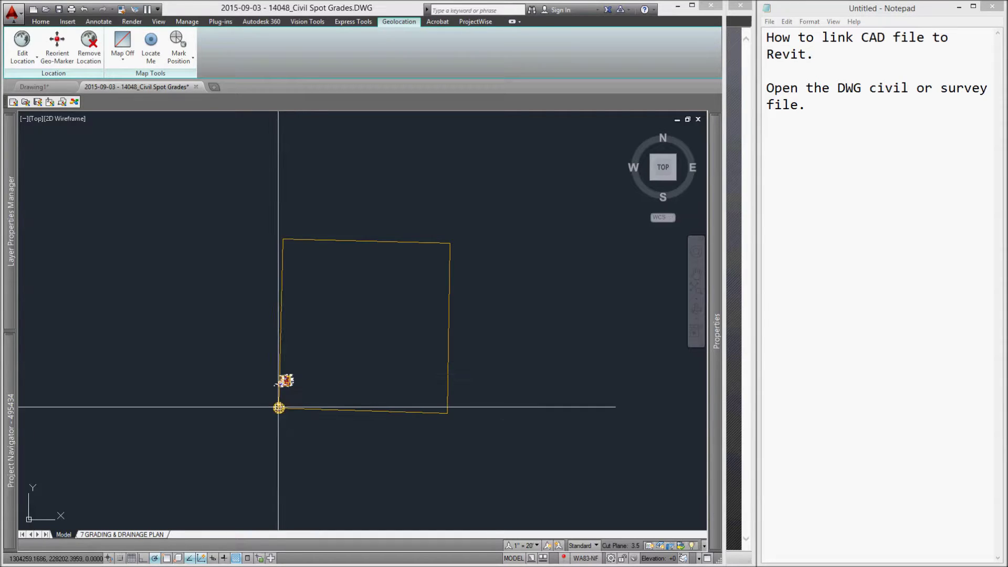
scroll(286, 381, "up", 10)
scroll(292, 288, "up", 2)
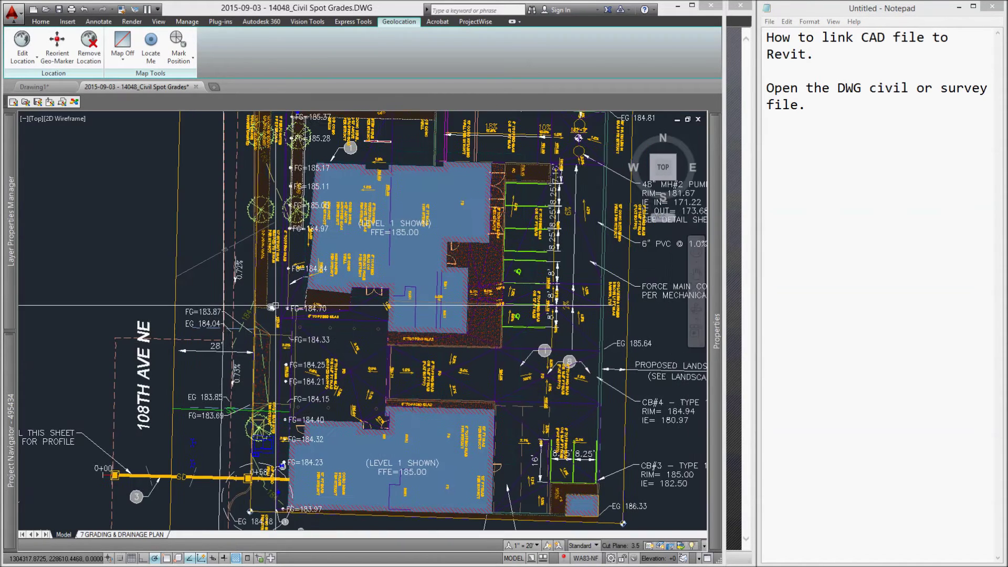
scroll(293, 287, "down", 4)
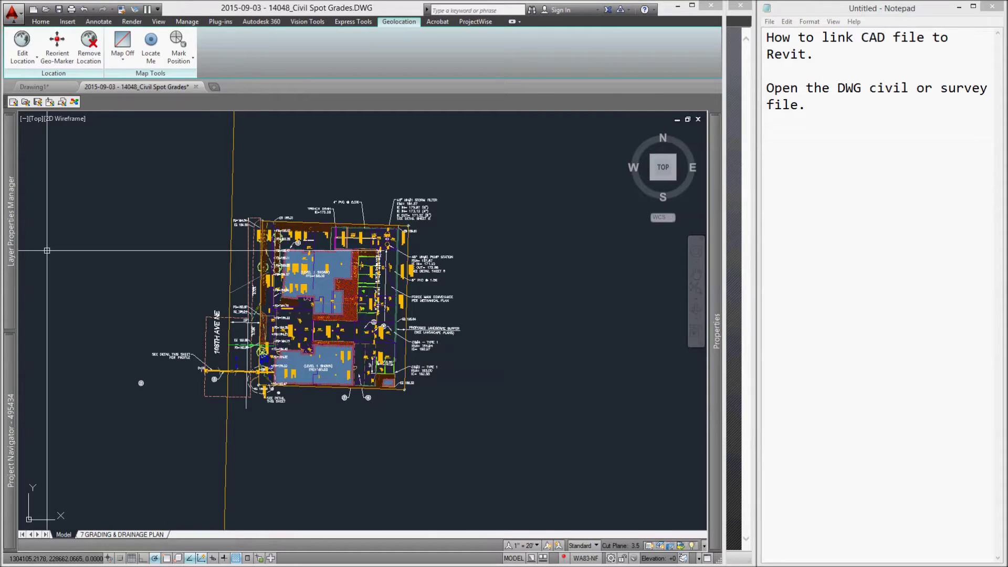
- In Notepad, add the note "Decide what direction your project north will be." as a new paragraph
left_click(802, 197)
key("Return")
key("Return")
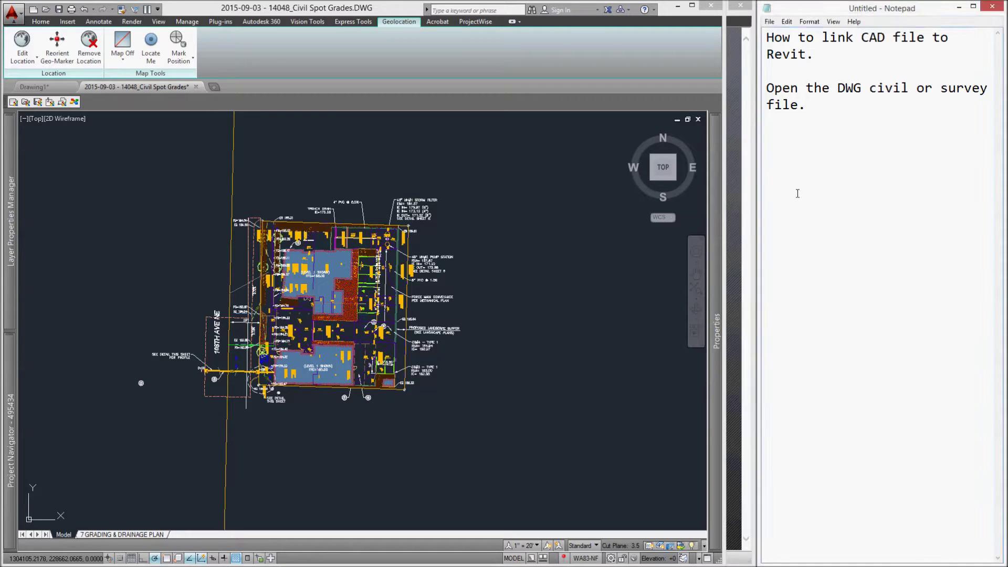
type("Decide what direction your project north will be.")
key("Return")
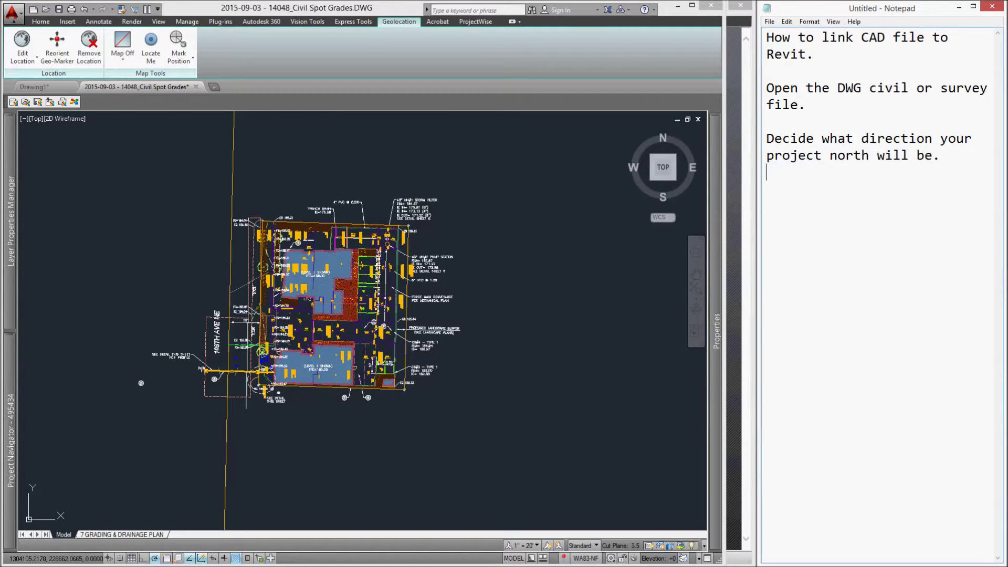
- Add the note "We decided that we are going to use the LEFT property line to be our horizontal line for our sheets."
left_click(889, 218)
type("We decided that we are going to use the LEFT property line to be our horizontal line for our sheets.")
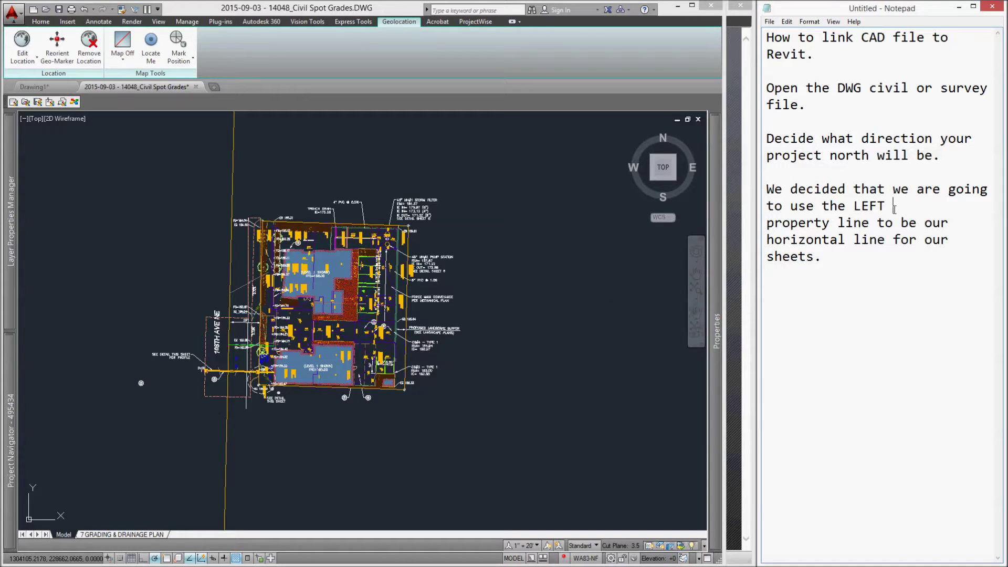
key("Delete")
left_click(528, 209)
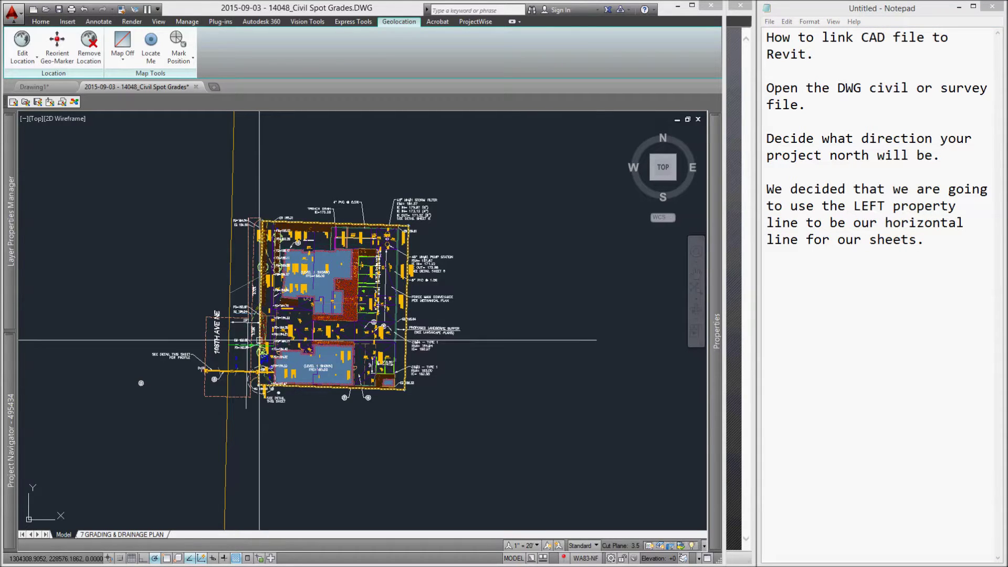
middle_click_drag(259, 338, 259, 337)
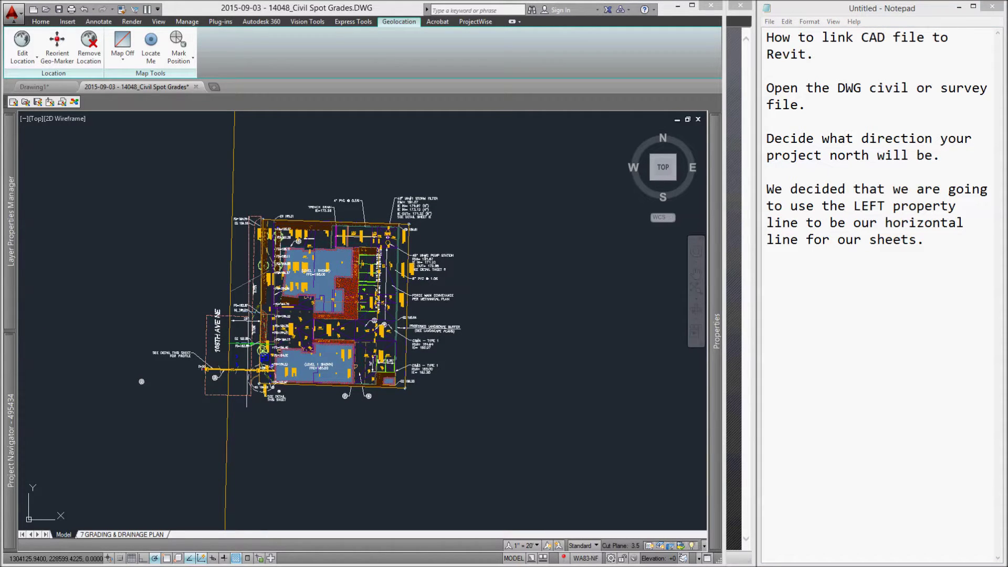
- In Notepad, note "So we are going to create a line perpendicular to that left property line."; in AutoCAD, draw it outward from that property line
left_click(868, 345)
type("So we are going to create a line perpendicular to that left property line.")
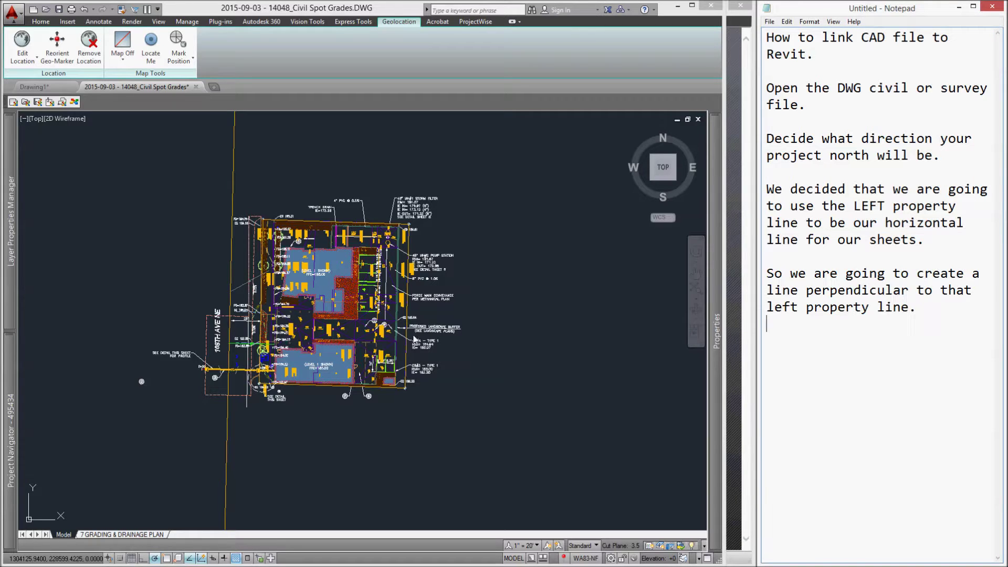
middle_click_drag(353, 324, 403, 332)
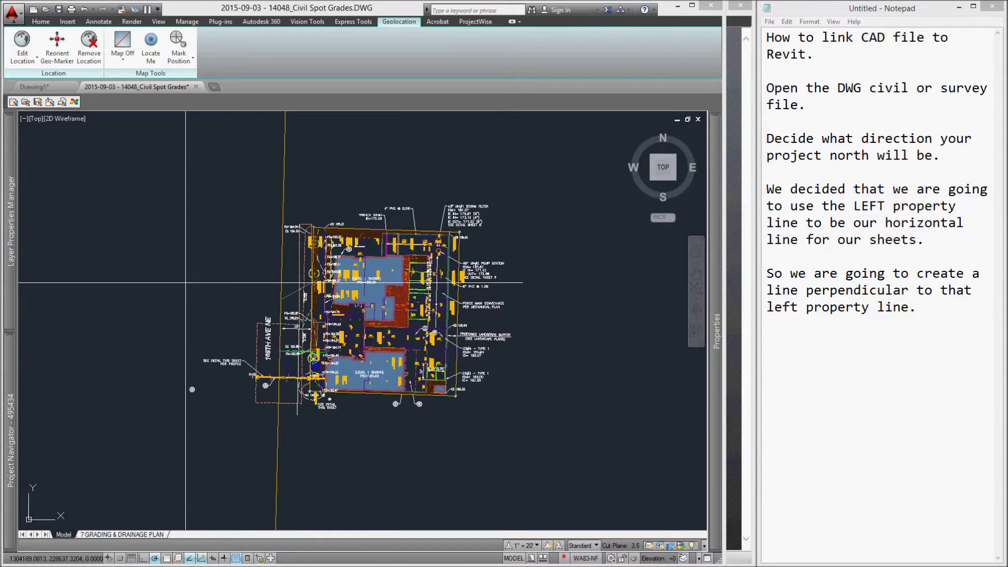
scroll(220, 287, "up", 6)
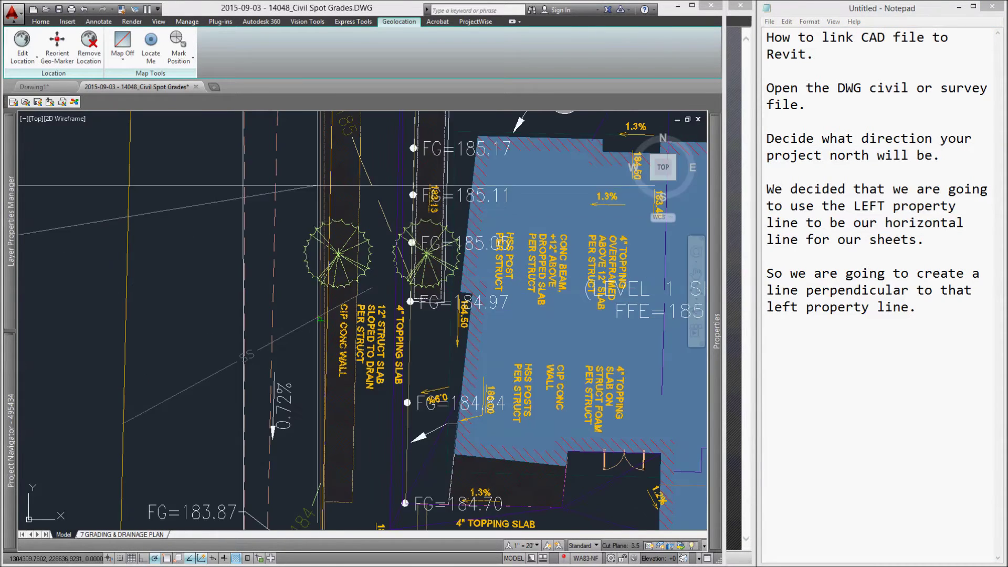
scroll(331, 179, "up", 3)
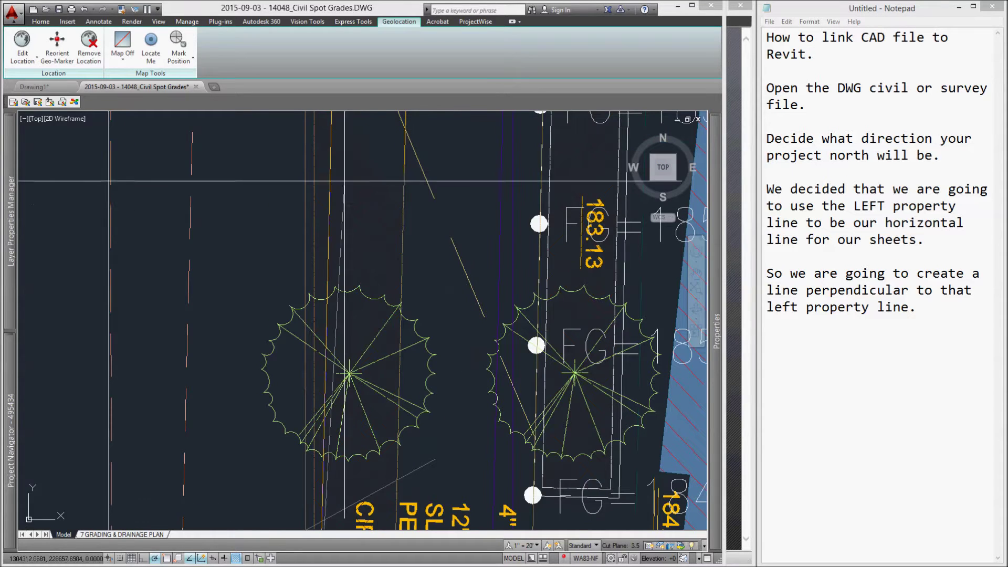
scroll(110, 181, "down", 8)
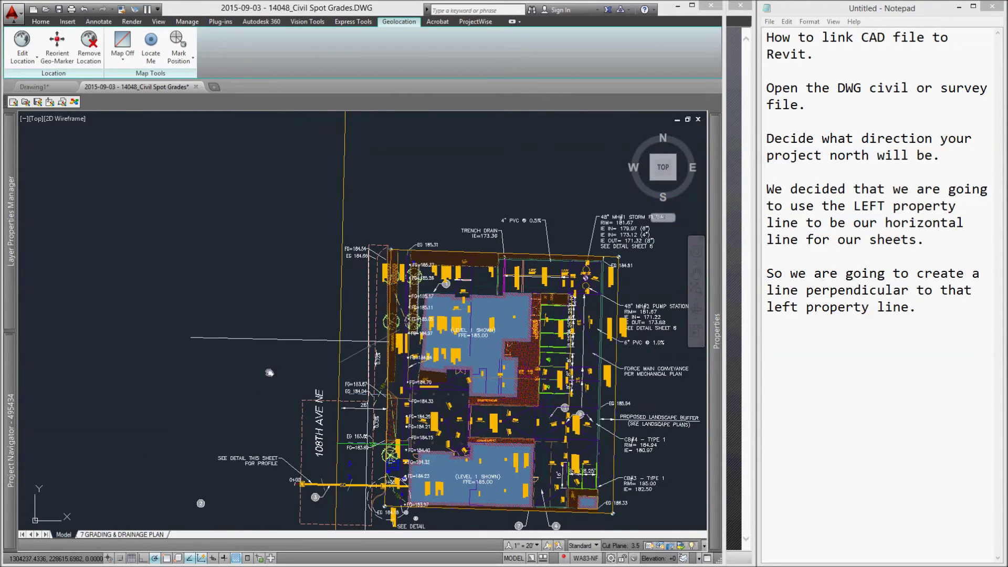
- Note "And create a line for our TRUE North." in Notepad and, in AutoCAD, draw a vertical line up from the perpendicular line's outer end
left_click(877, 343)
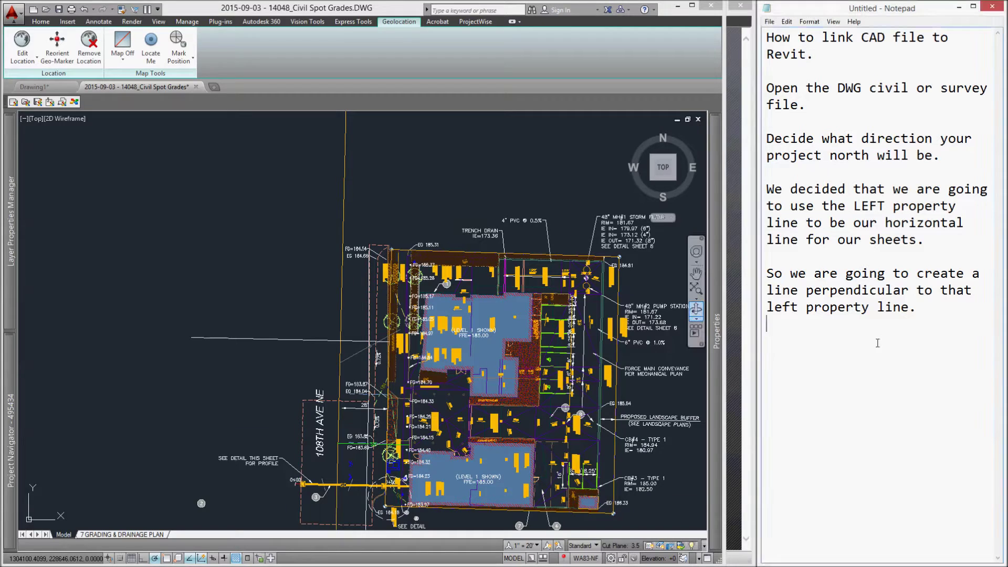
key("Return")
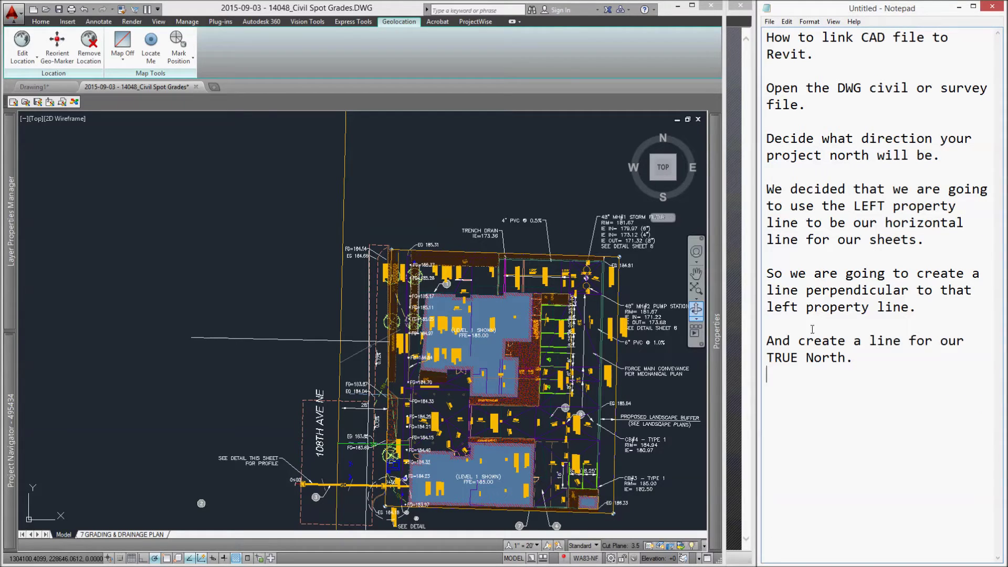
left_click(263, 318)
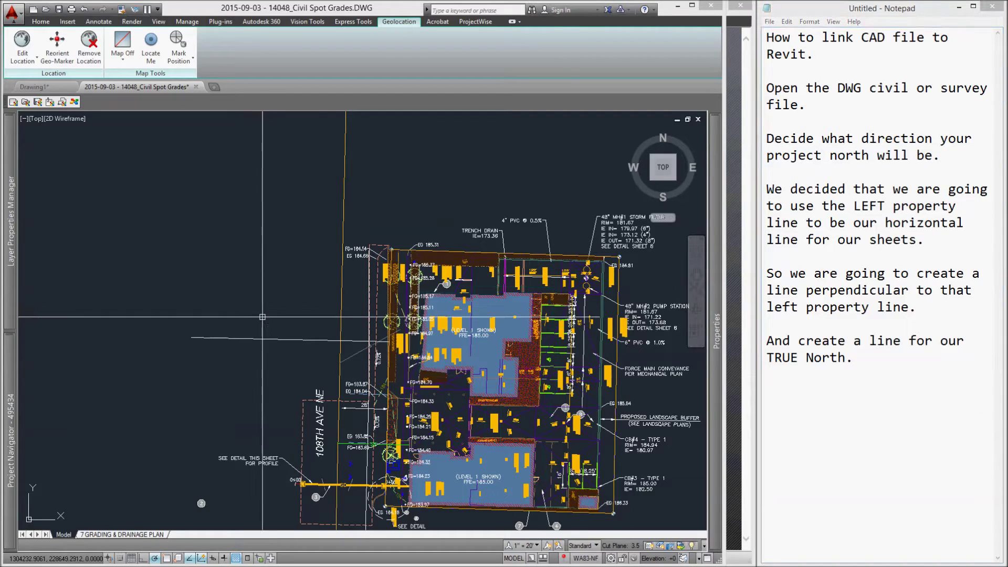
type("l")
key("Return")
left_click(191, 337)
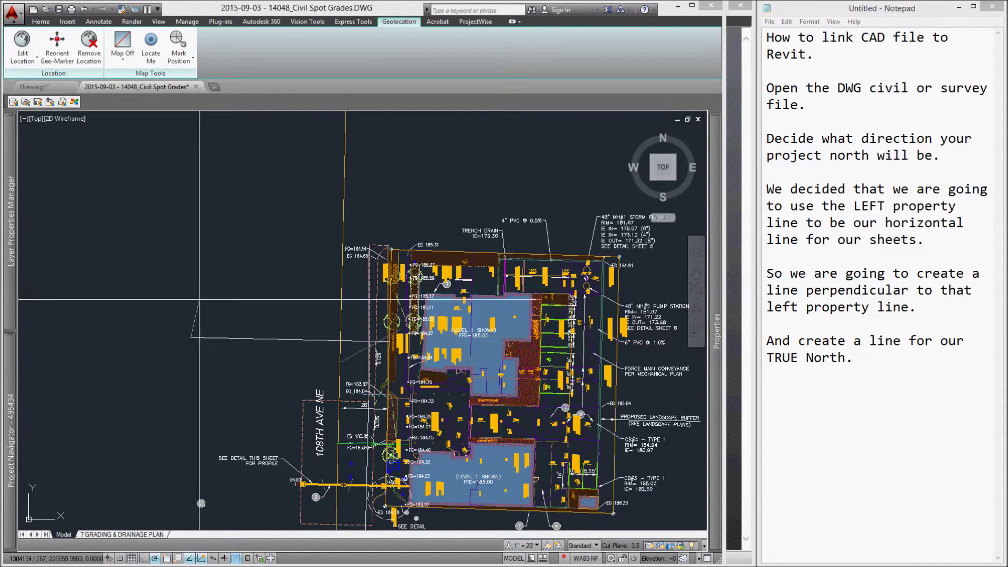
left_click(189, 206)
key("Escape")
middle_click_drag(242, 288, 230, 261)
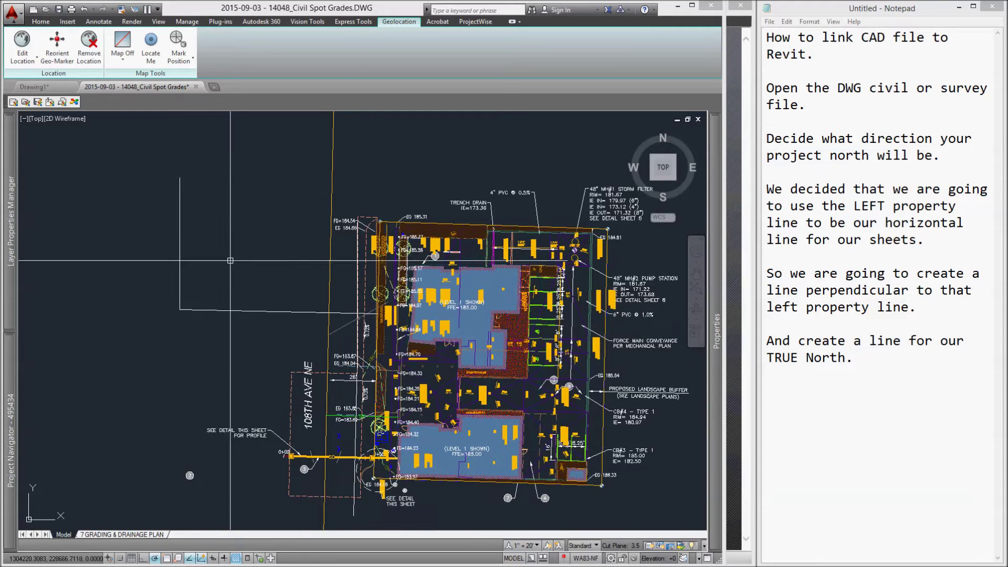
scroll(230, 260, "down", 2)
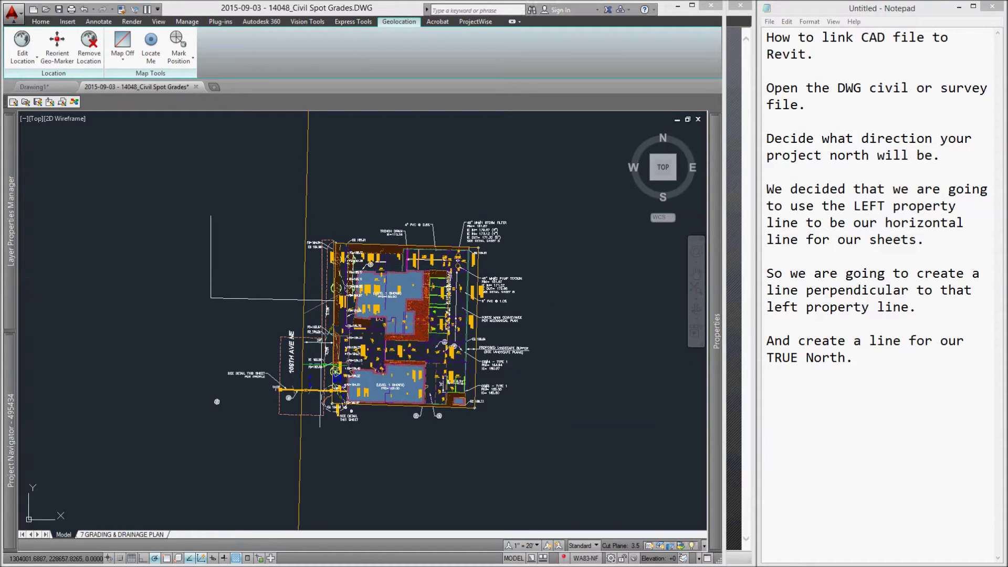
- Note "Get the angle. Make sure to change the precision to max." in Notepad; in AutoCAD, dimension the angle between the two drawn lines
left_click(889, 367)
type("Get the angle. Make sure to change the precision to max.")
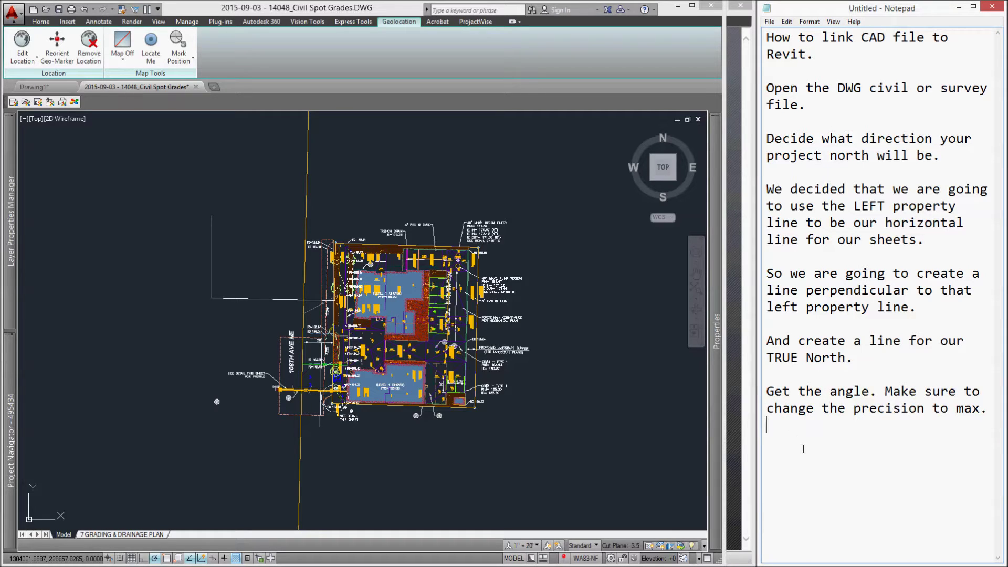
left_click(99, 21)
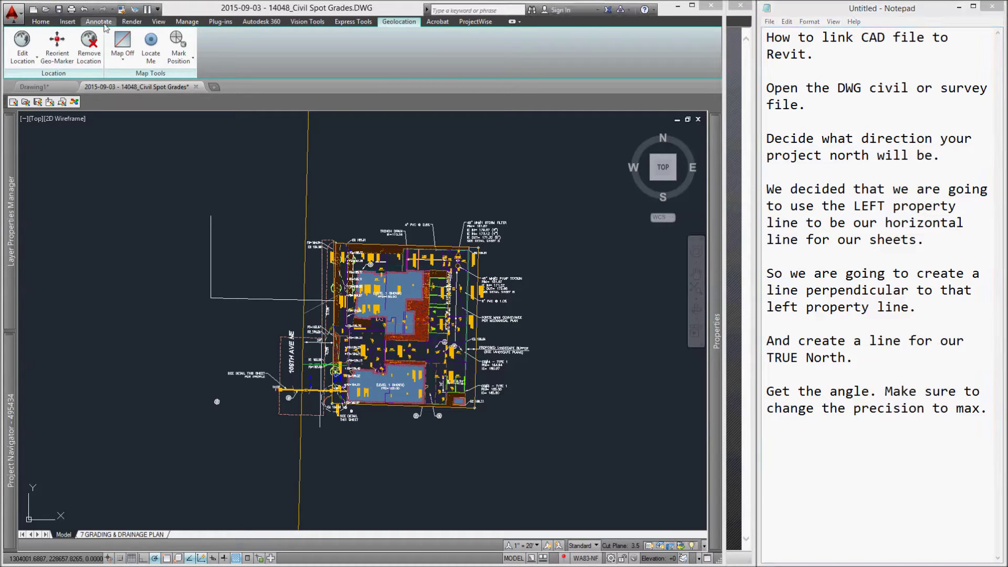
left_click(99, 22)
left_click(302, 35)
left_click(252, 299)
left_click(210, 252)
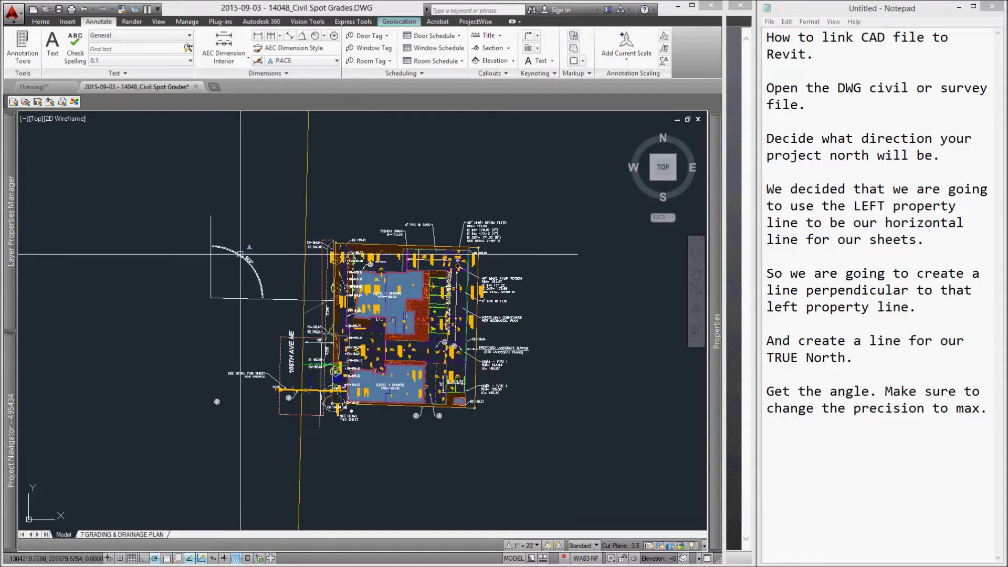
left_click(240, 254)
- Set the angular dimension's angle precision to 0.00000000 and check its text up close
left_click(240, 254)
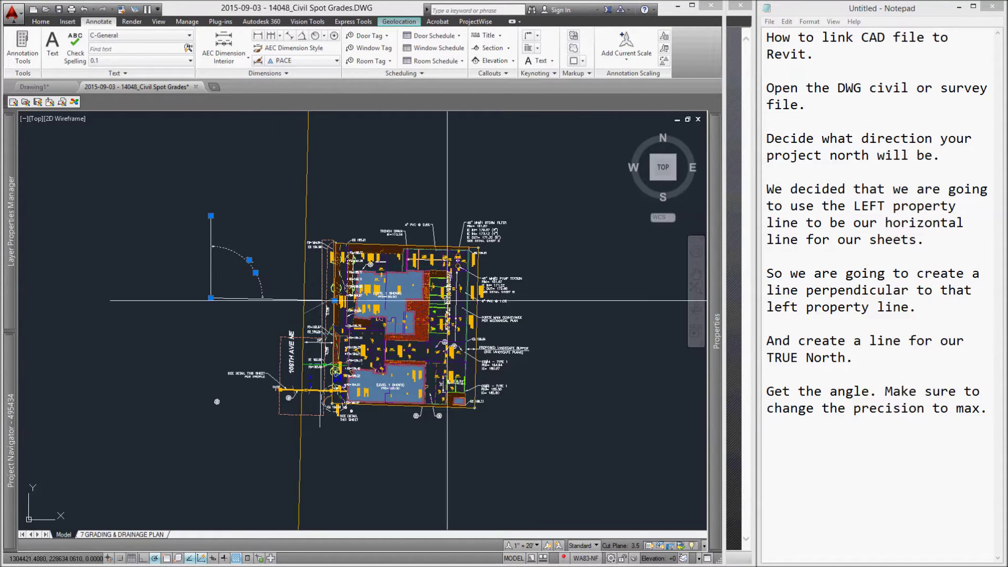
mouse_move(715, 305)
left_click_drag(689, 351, 687, 522)
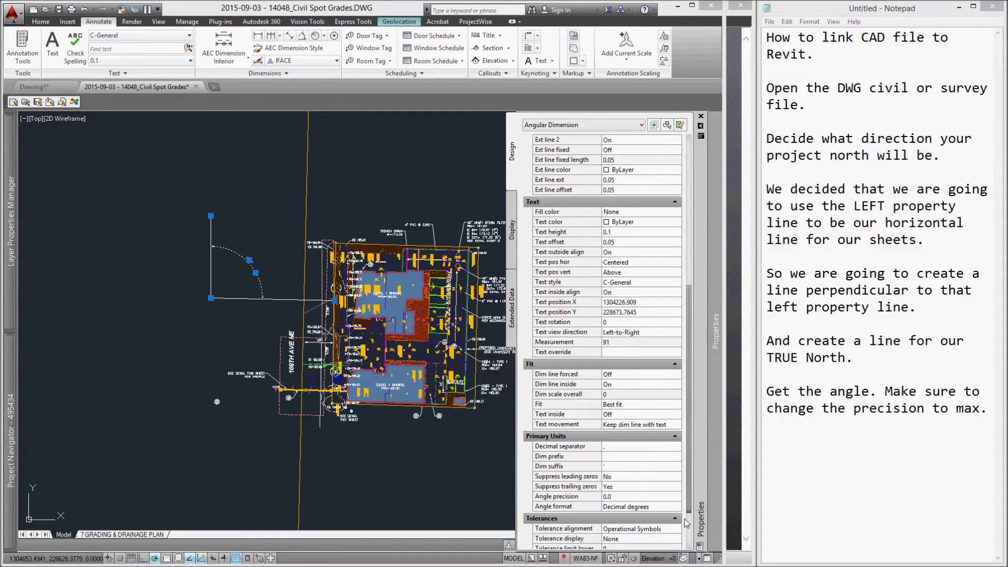
left_click(621, 497)
left_click(620, 482)
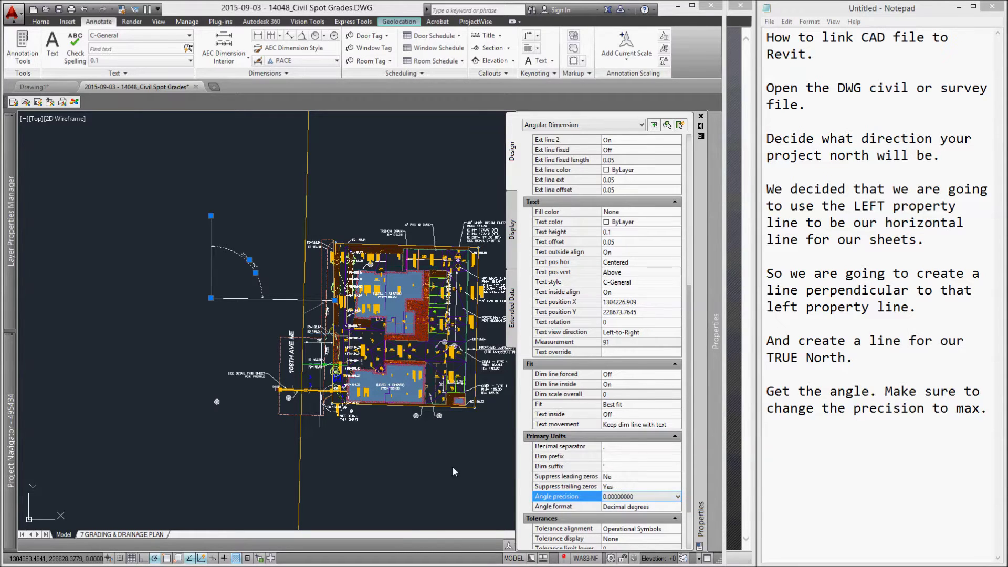
key("Escape")
scroll(370, 265, "up", 8)
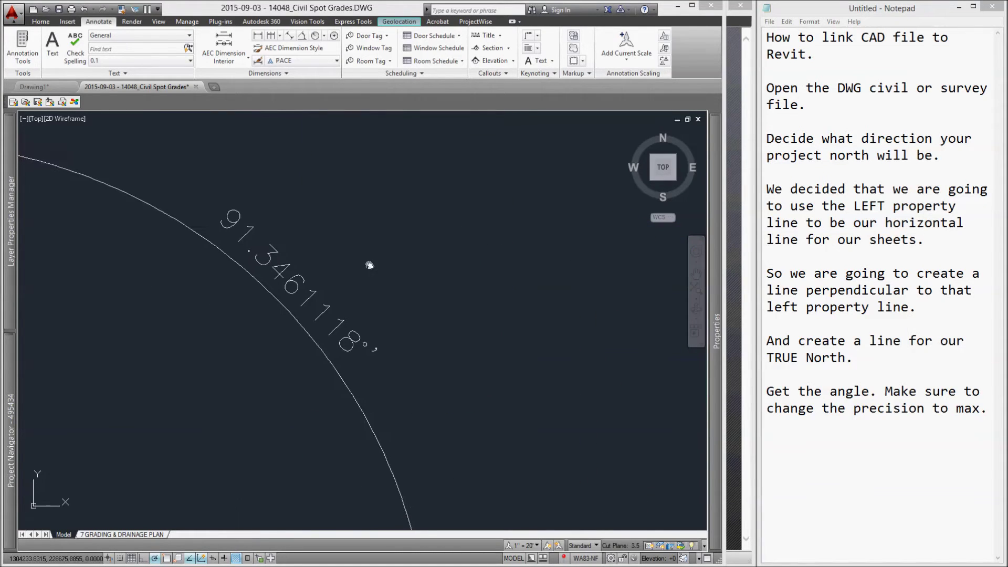
scroll(158, 277, "down", 10)
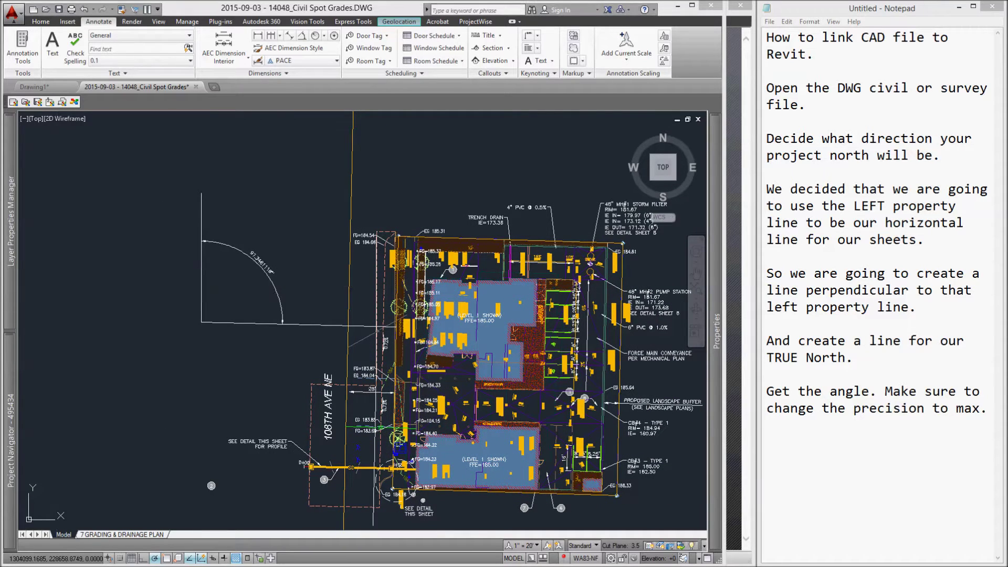
- In Notepad, add the note "Lets create a point in CAD as our reference."
left_click(846, 448)
key("Return")
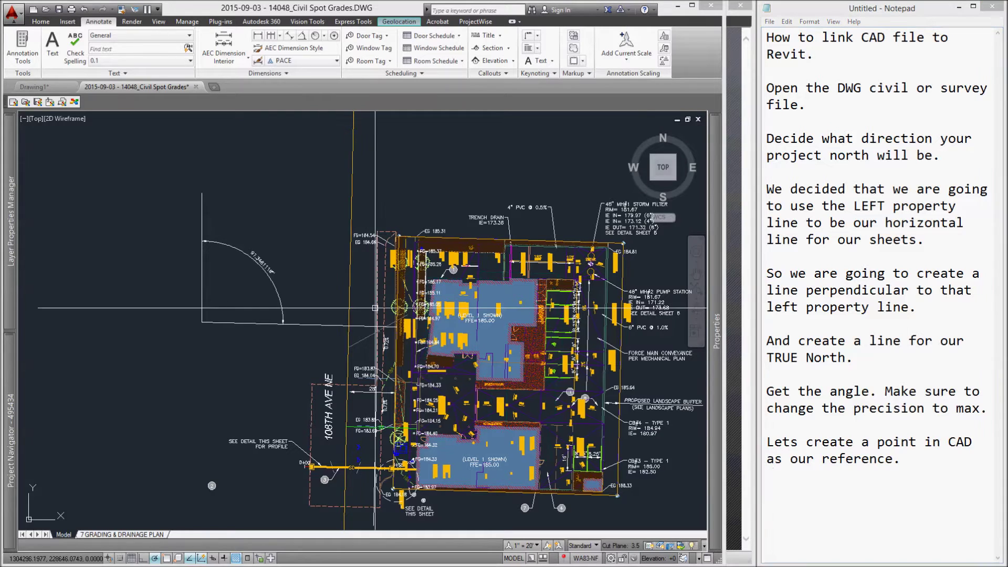
- In AutoCAD, place a reference point at the endpoint where the left and upper property lines meet
middle_click_drag(625, 244, 577, 204)
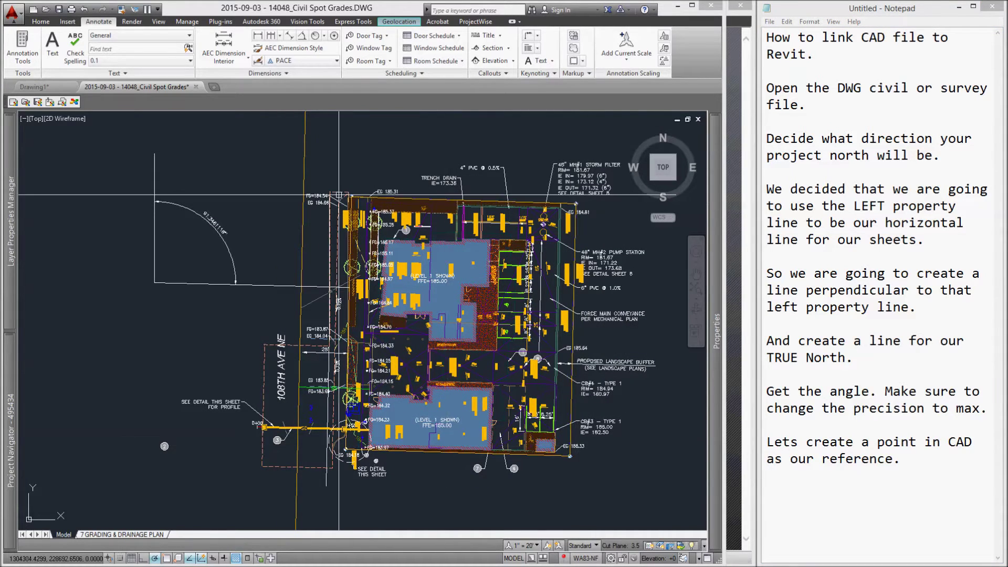
middle_click_drag(367, 151, 367, 160)
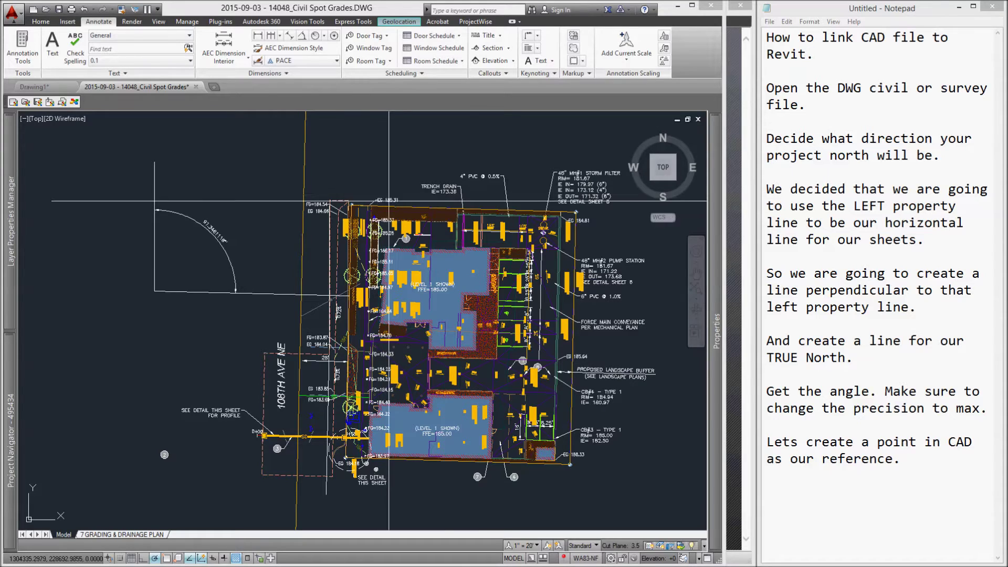
scroll(390, 204, "up", 5)
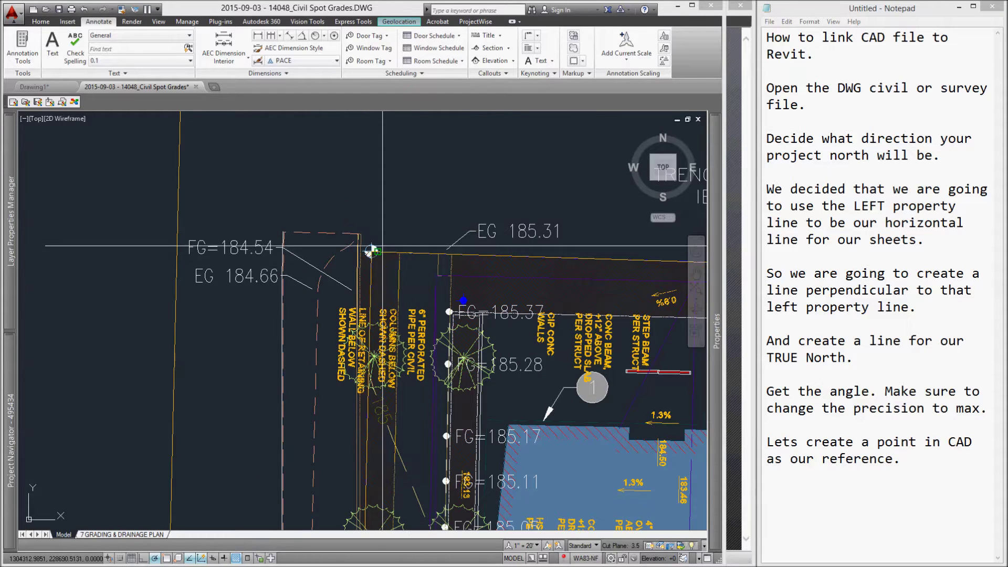
scroll(367, 198, "up", 6)
left_click(366, 195)
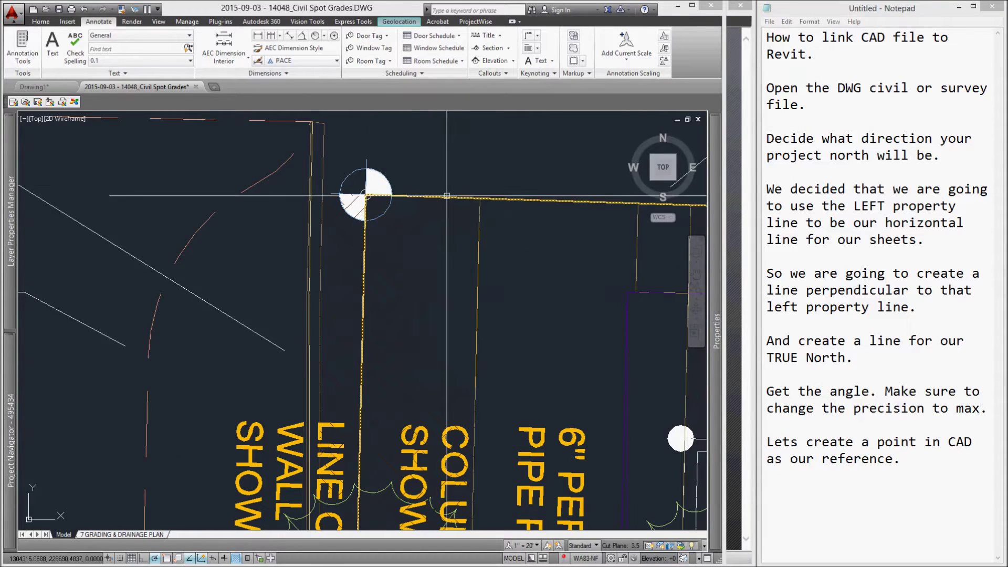
- Show the command window at a shorter height, set PDMODE to 34 and regenerate all views
left_click_drag(0, 469, 40, 411)
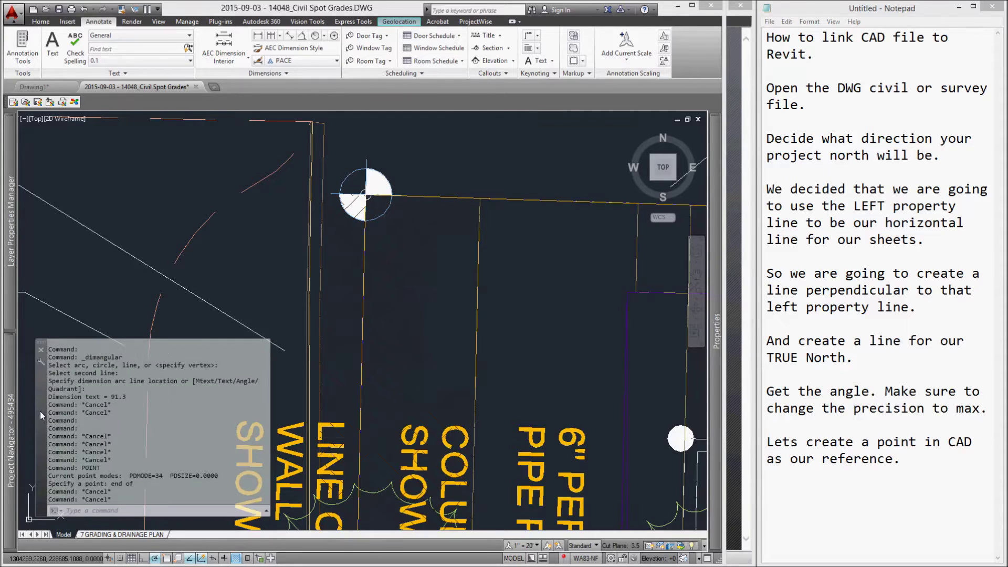
left_click_drag(84, 340, 84, 444)
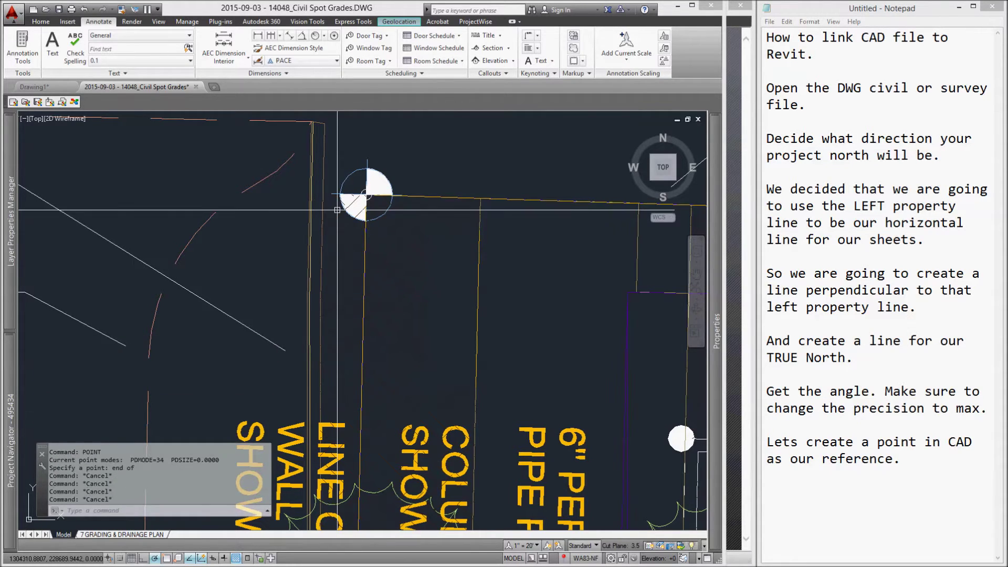
type("PDMo")
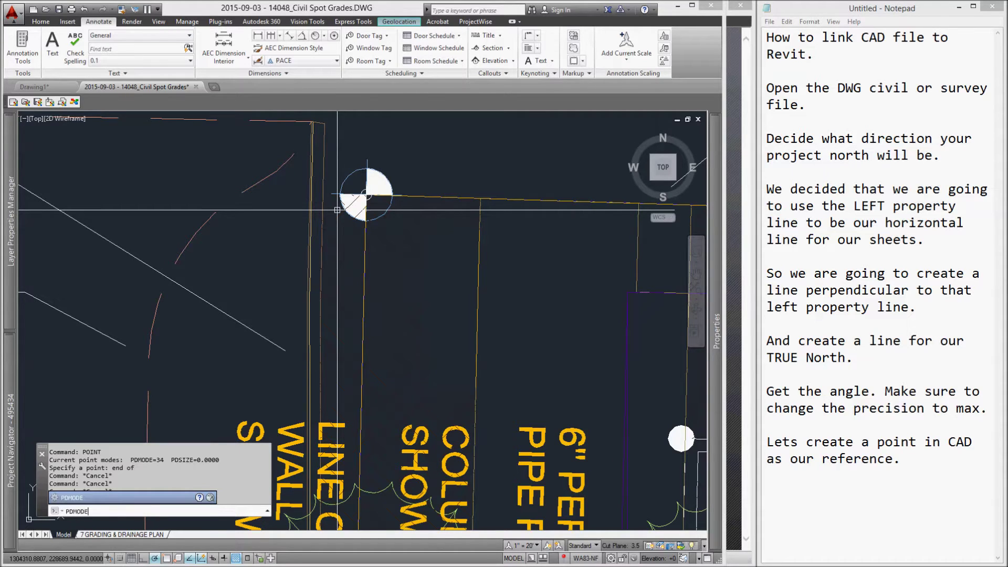
key("Return")
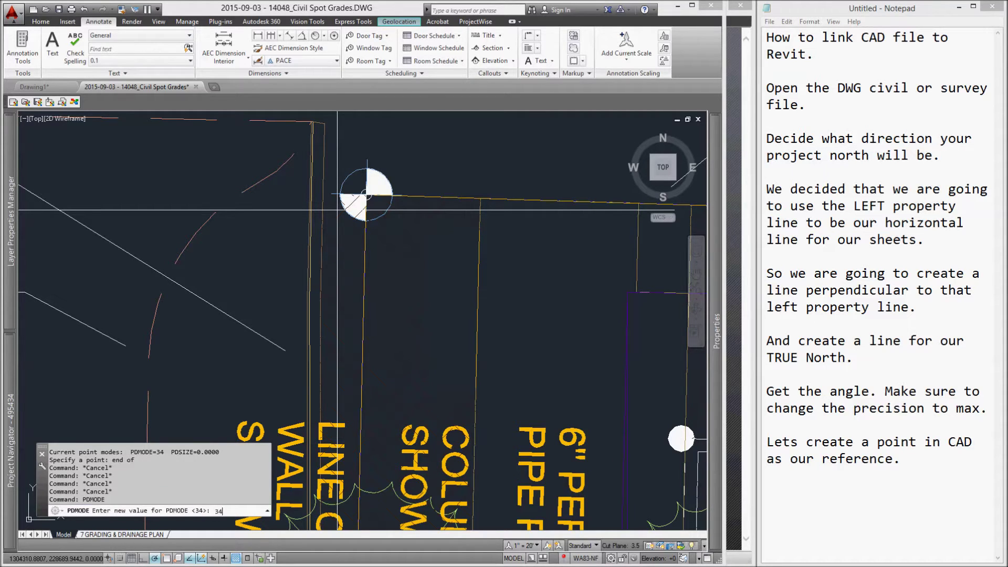
key("Return")
scroll(337, 210, "down", 7)
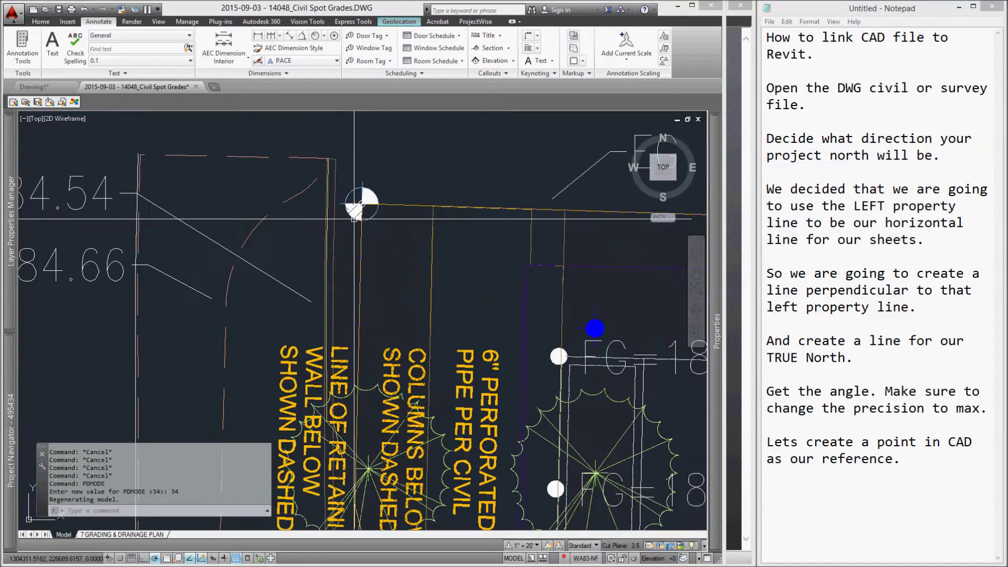
type("rea")
key("Return")
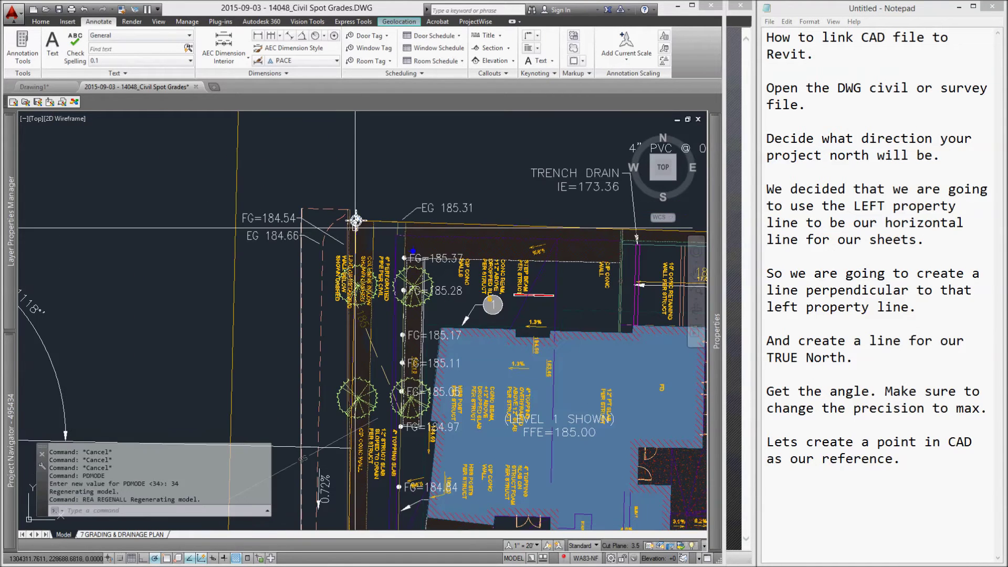
- Select the reference point and, in Notepad, add the note "And get the X and Y coordinates."
key("Escape")
key("Escape")
left_click(356, 219)
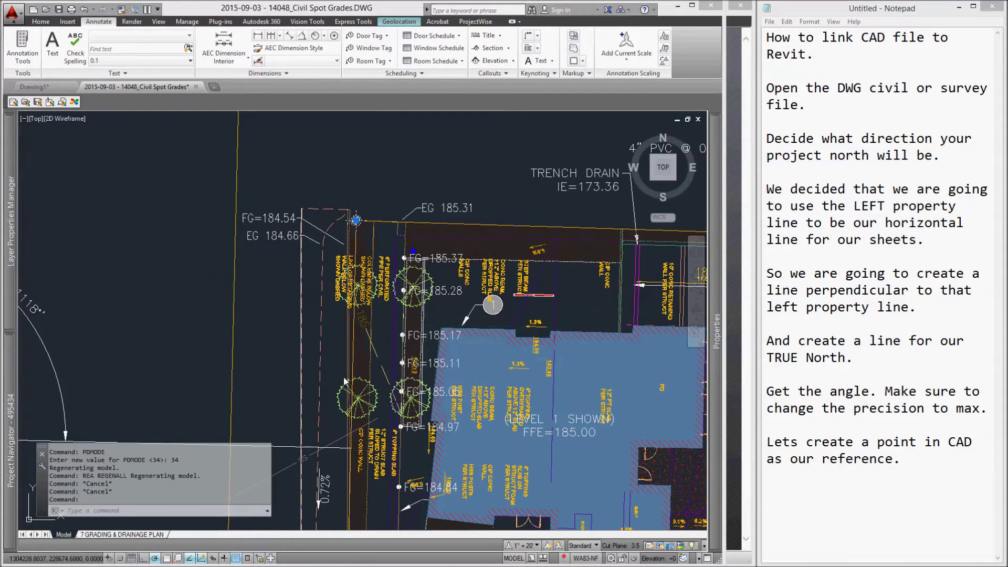
left_click(811, 501)
type("And get the X and Y coordinates.")
key("Return")
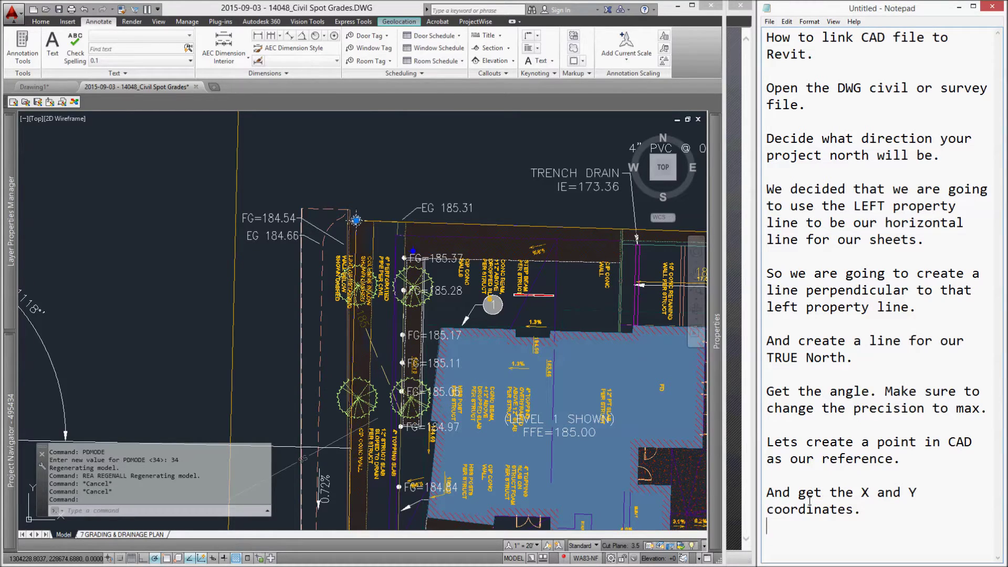
- In AutoCAD, check the reference point's X and Y position in its properties
left_click(397, 230)
key("Escape")
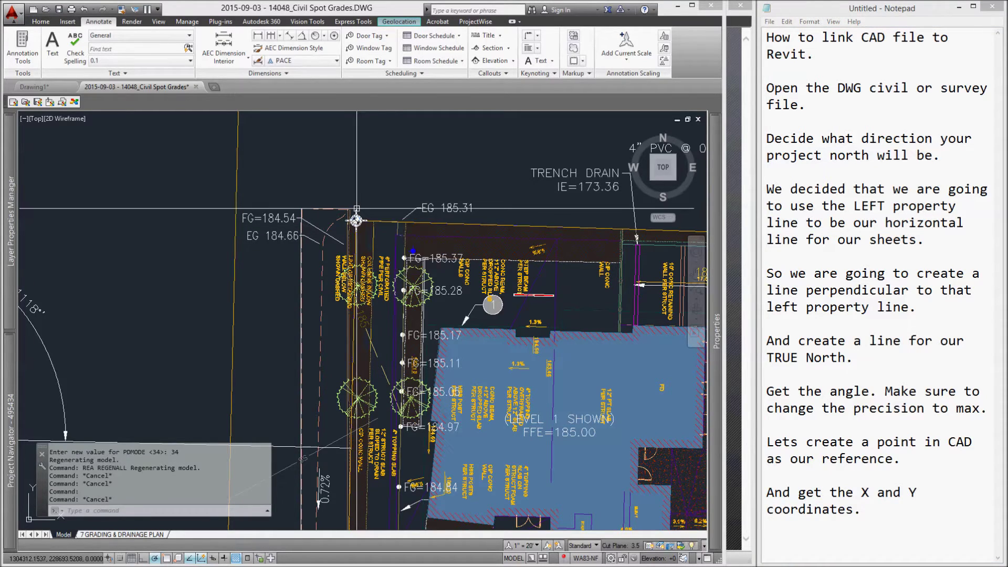
double_click(356, 220)
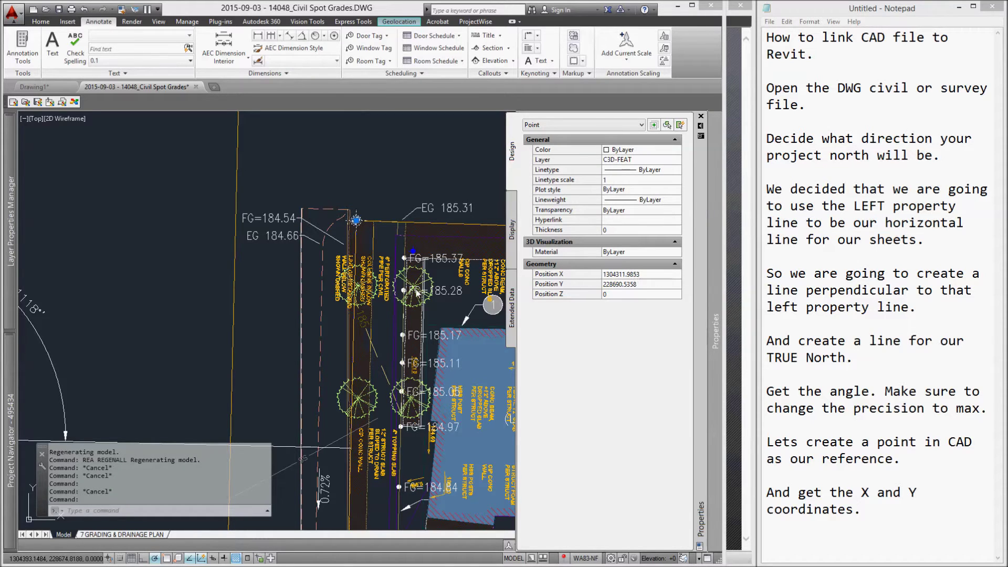
key("ctrl+1")
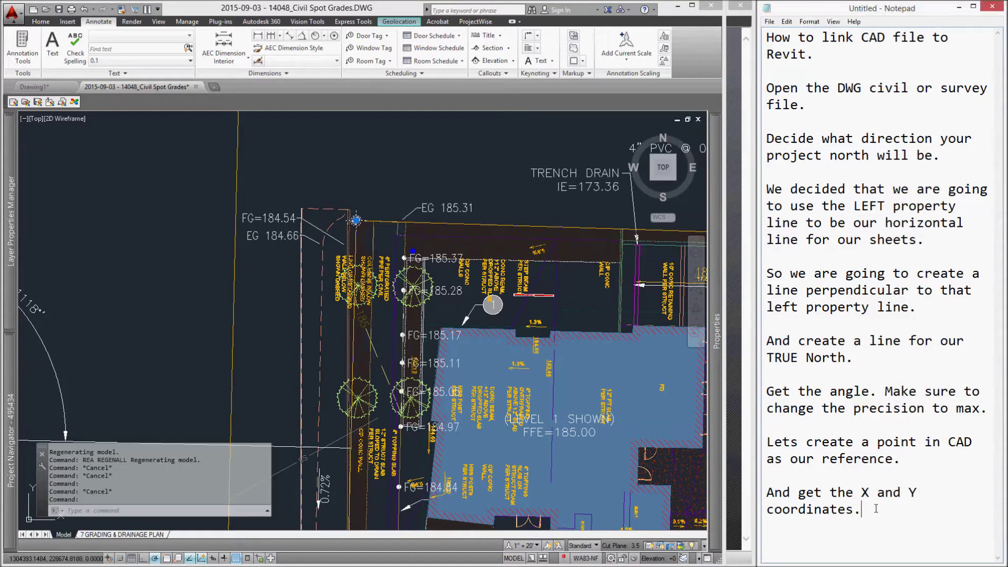
- In Notepad, add the note "So we should have 3 information. The X, the Y, and the rotation."
type("So we should have 3 information. The X, the Y, and the rotation.")
key("Return")
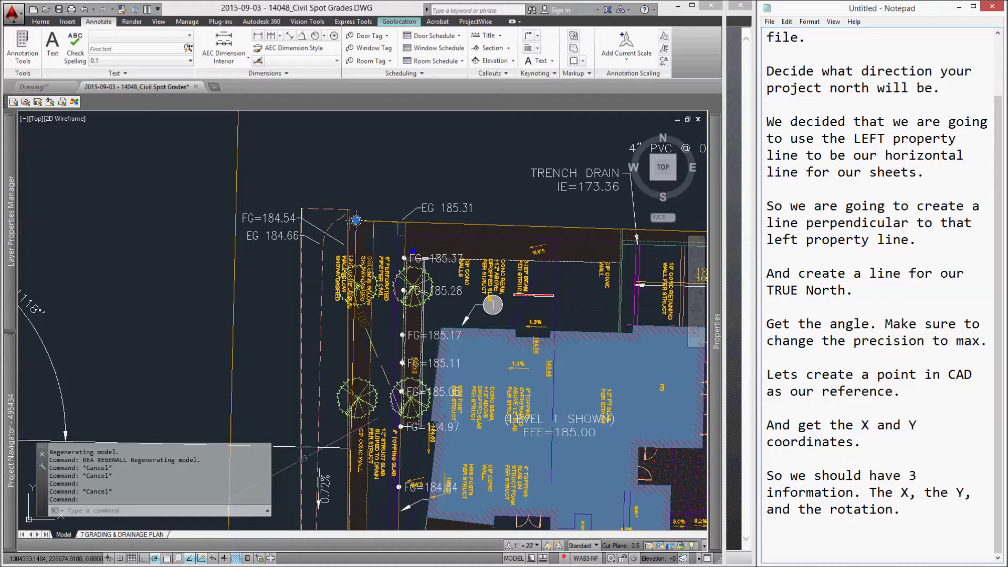
- Add the notes "Now open Revit." and "Create a simple line or wall to represent our horizontal line as per sheet orientation."
left_click(811, 532)
type("Now open Revit.  Create a simple line or wall to represent our horizontal line as per sheet orientation.")
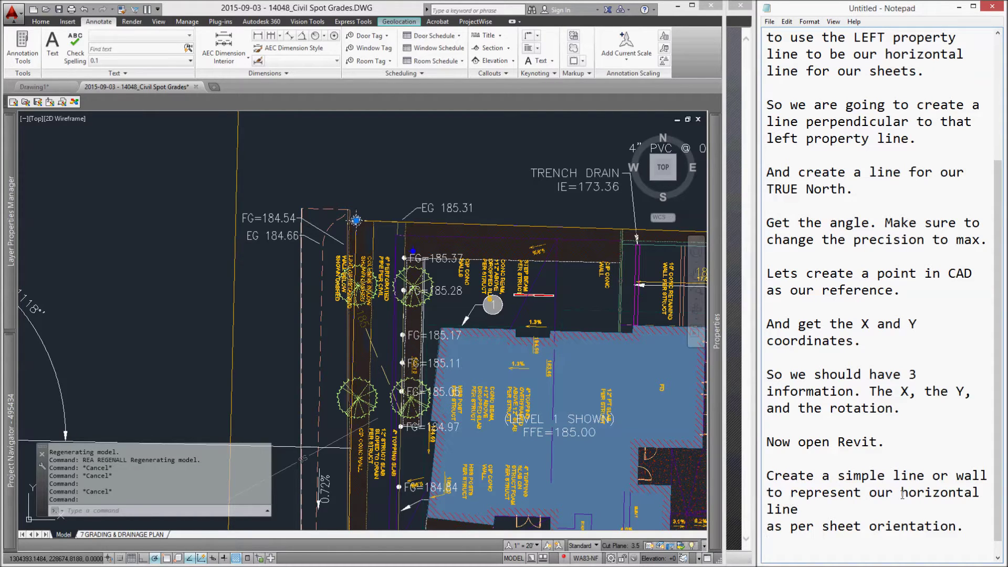
key("Delete")
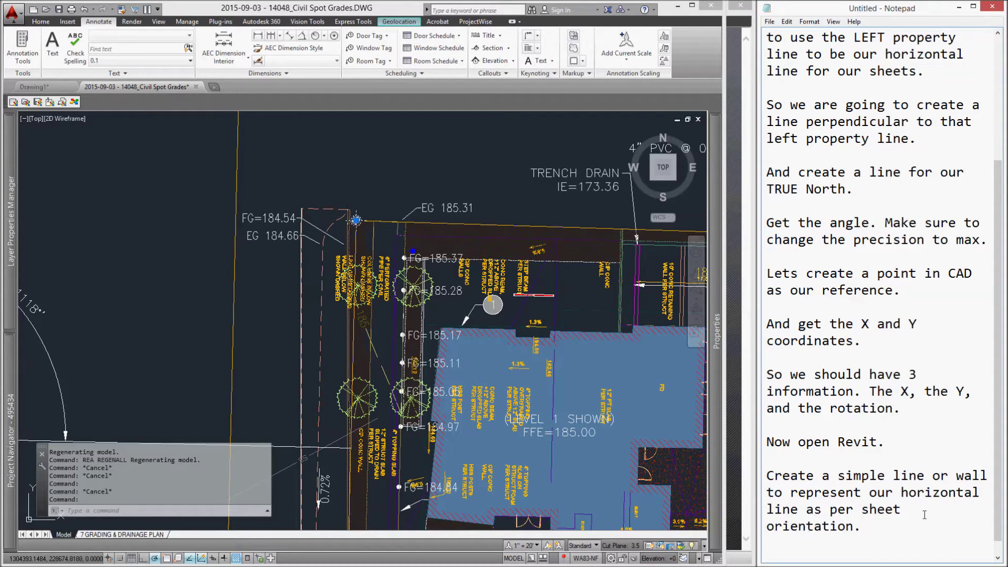
key("Delete")
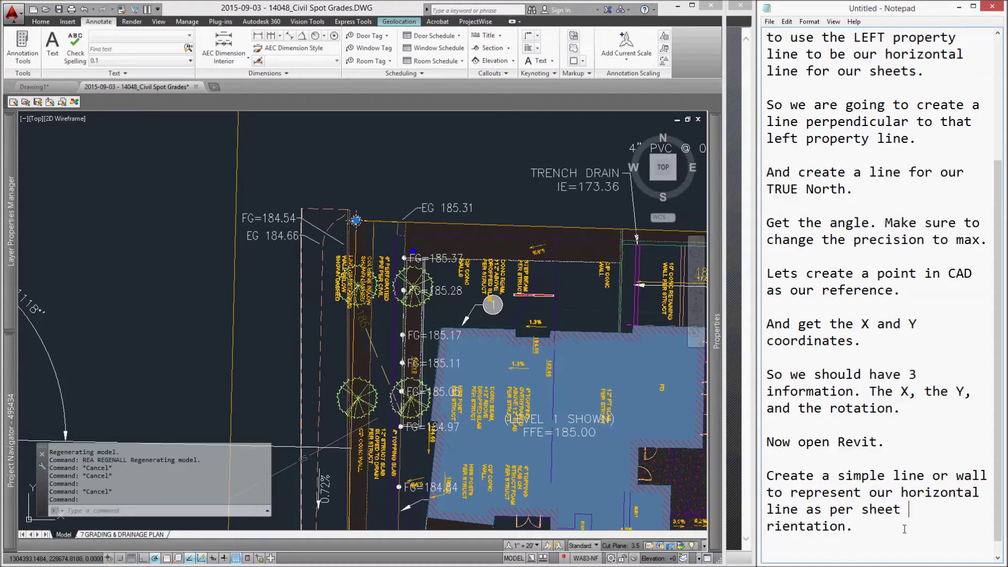
type("o")
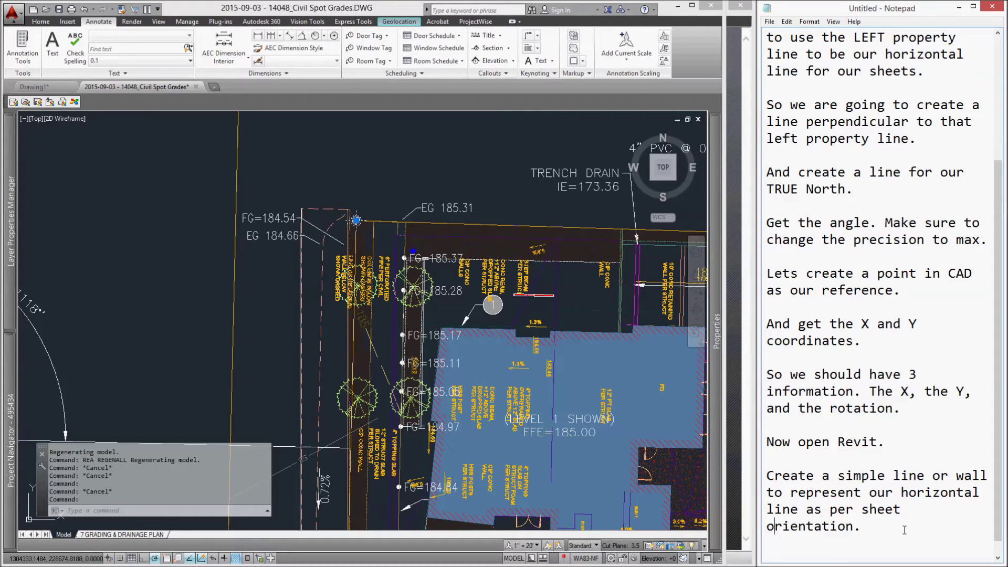
- Switch to Revit and create a project from the HEWITT-MultiFamily template
left_click(744, 17)
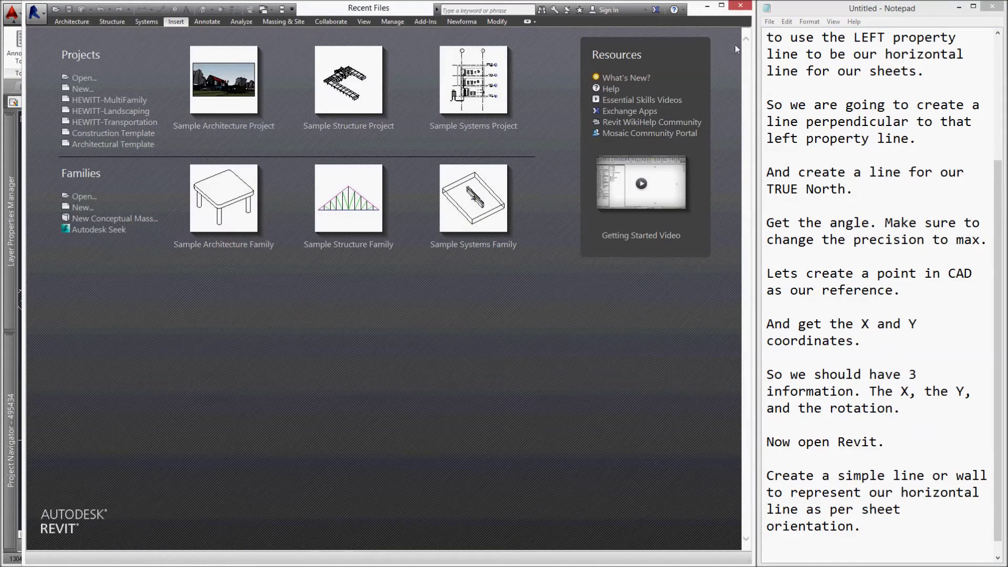
left_click(121, 101)
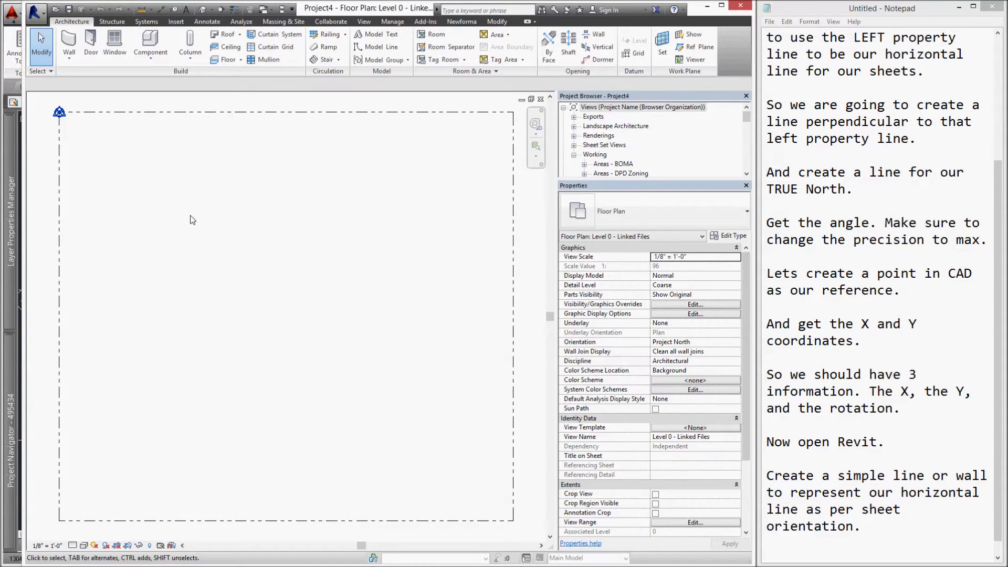
- Draw a straight horizontal Exterior - Brick on Mtl. Stud wall just inside the lower property line, spanning most of its length
scroll(191, 216, "down", 2)
middle_click_drag(190, 216, 236, 210)
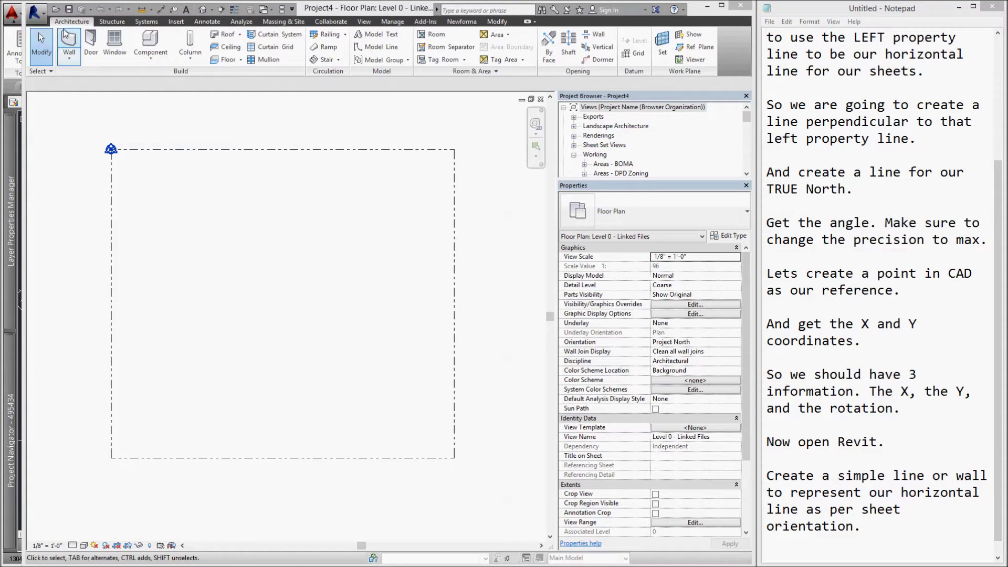
left_click(69, 58)
left_click(92, 76)
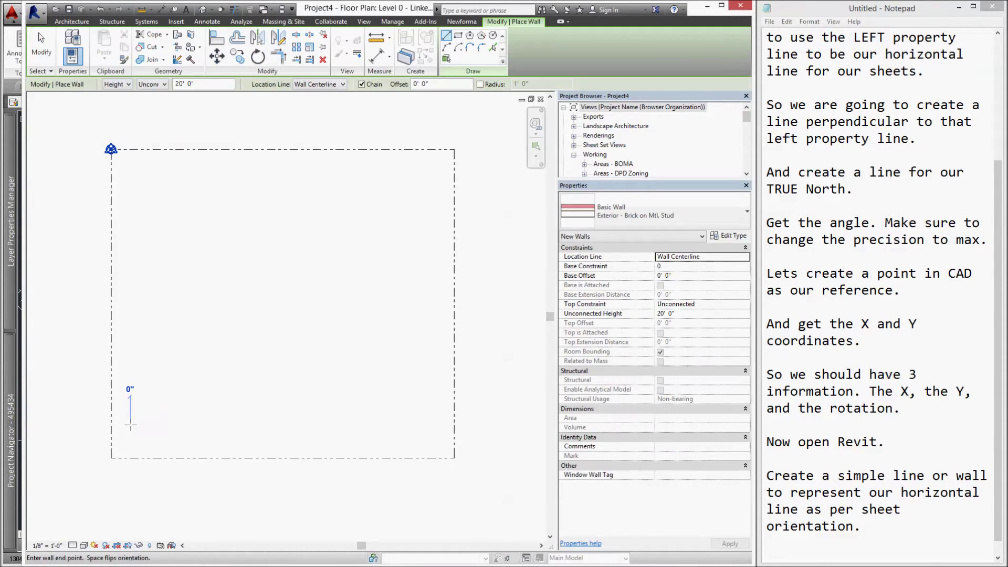
left_click(131, 424)
left_click(429, 425)
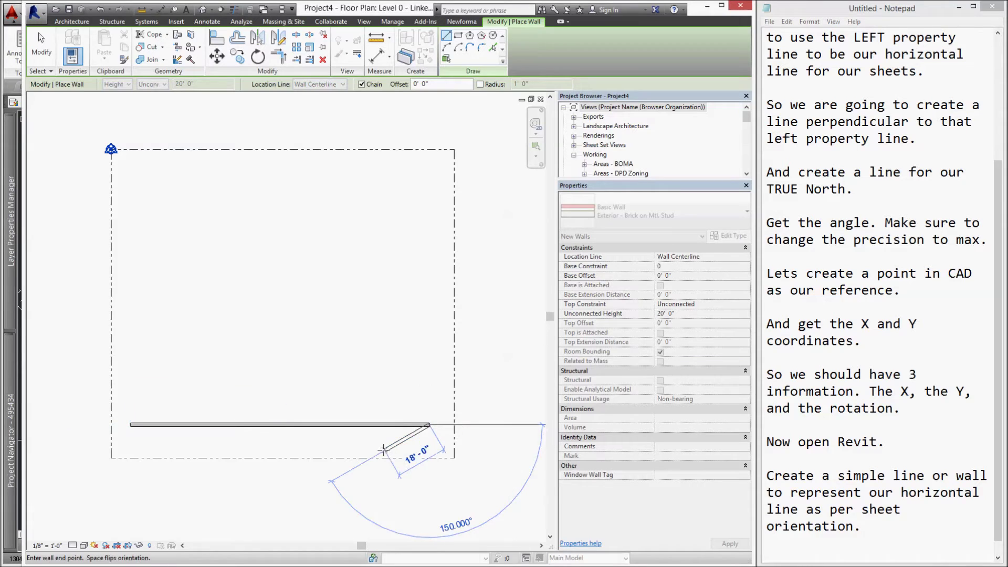
left_click(39, 32)
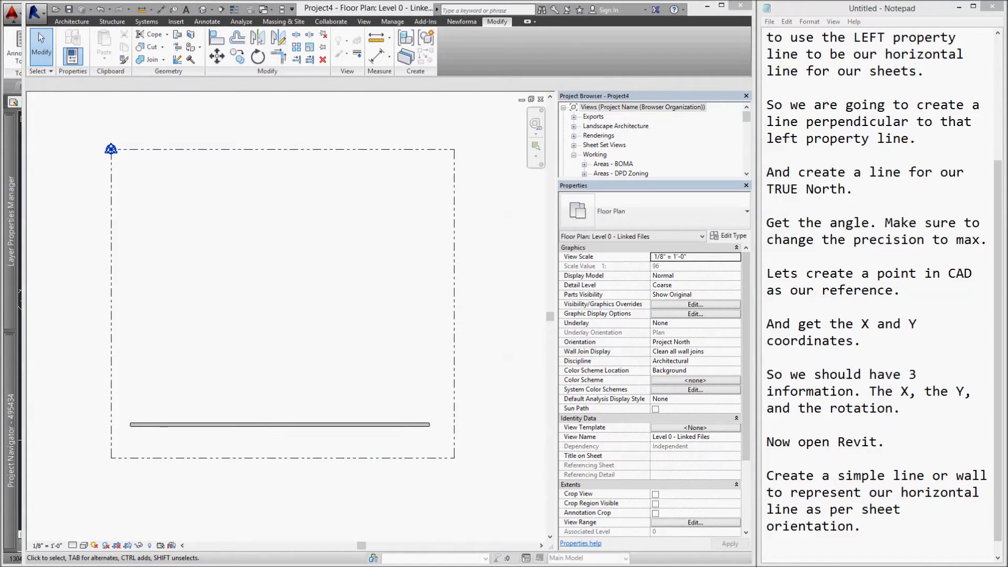
- In Notepad, add "Make sure that we are in Project North orientation." and "Click Manage, then Coordinates, then Specify Coordinates at Point."
left_click(871, 532)
type("Make sure that we are in Project North orientation.")
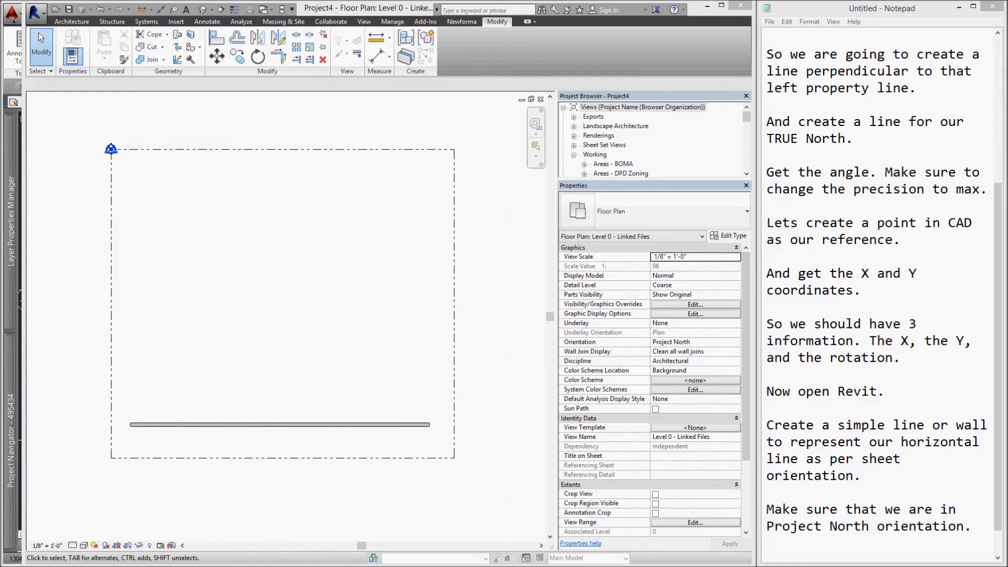
left_click(810, 548)
type("Click Manage, then Coordinates, then Specify Coordinates at Point.")
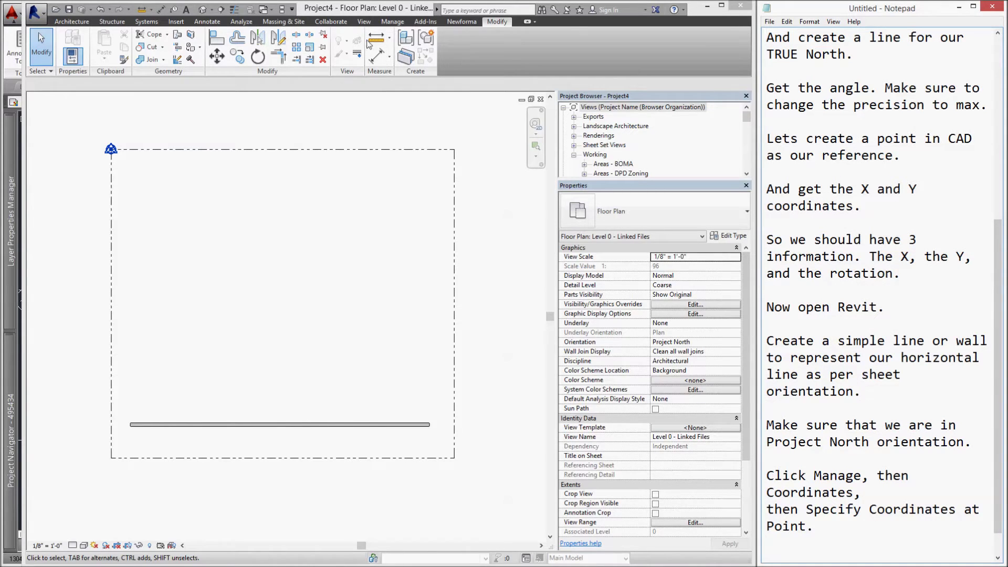
- In Revit, start Specify Coordinates at Point on the lower-left corner of the property line
left_click(393, 21)
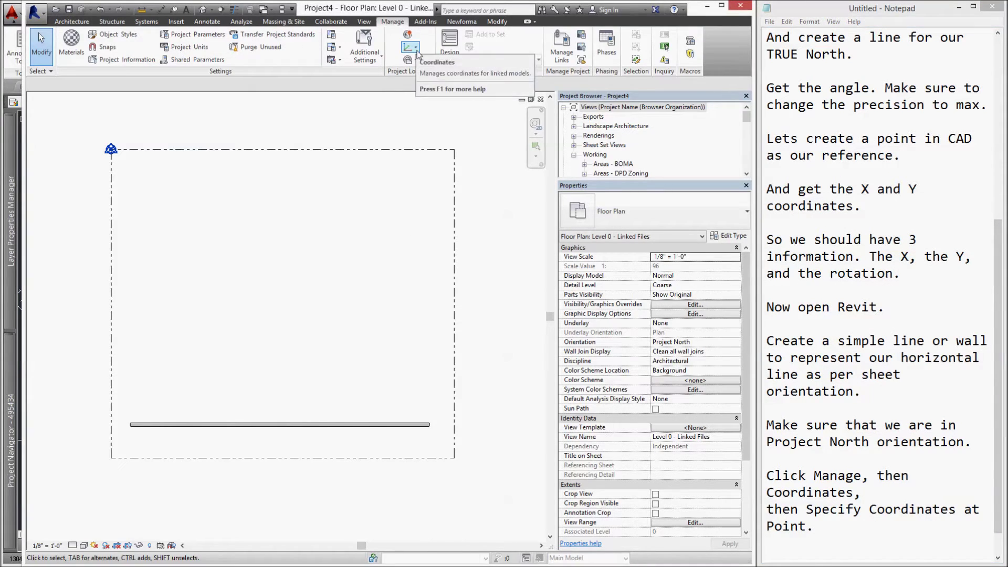
left_click(415, 48)
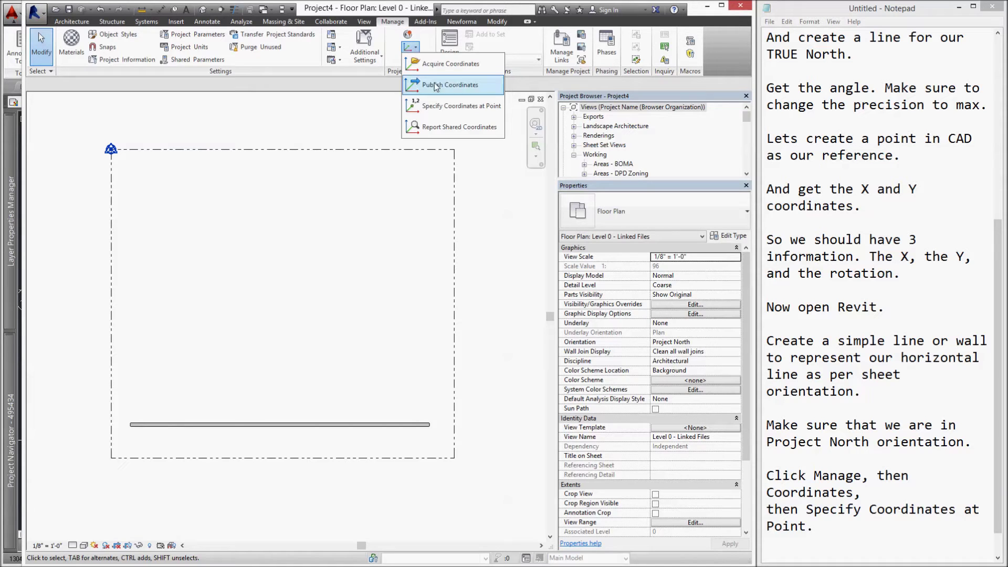
left_click(441, 107)
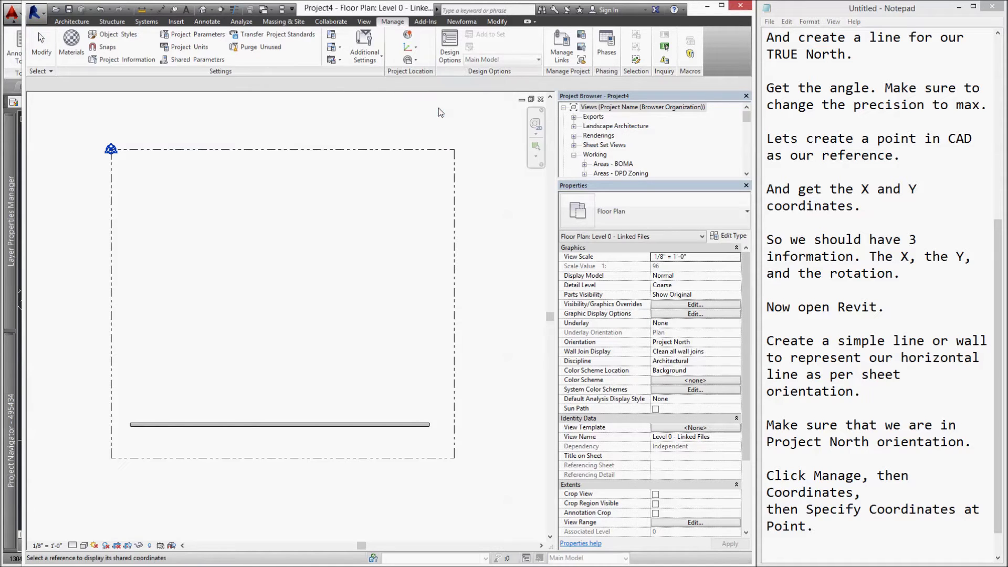
left_click(111, 459)
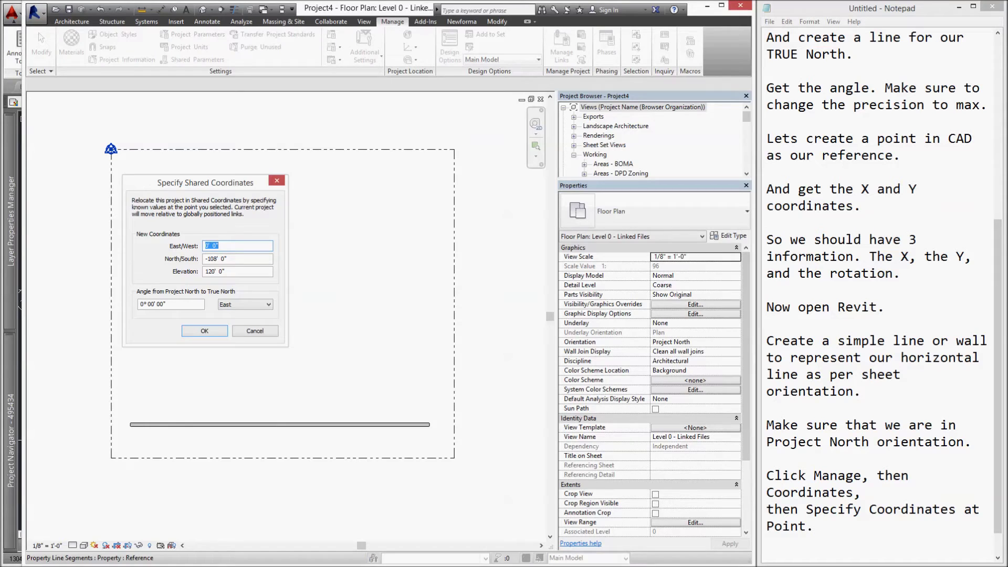
- In Notepad, note "Now copy the info from CAD. X = East/West. Y = North/South", with the Y part on its own line
key("alt+Tab")
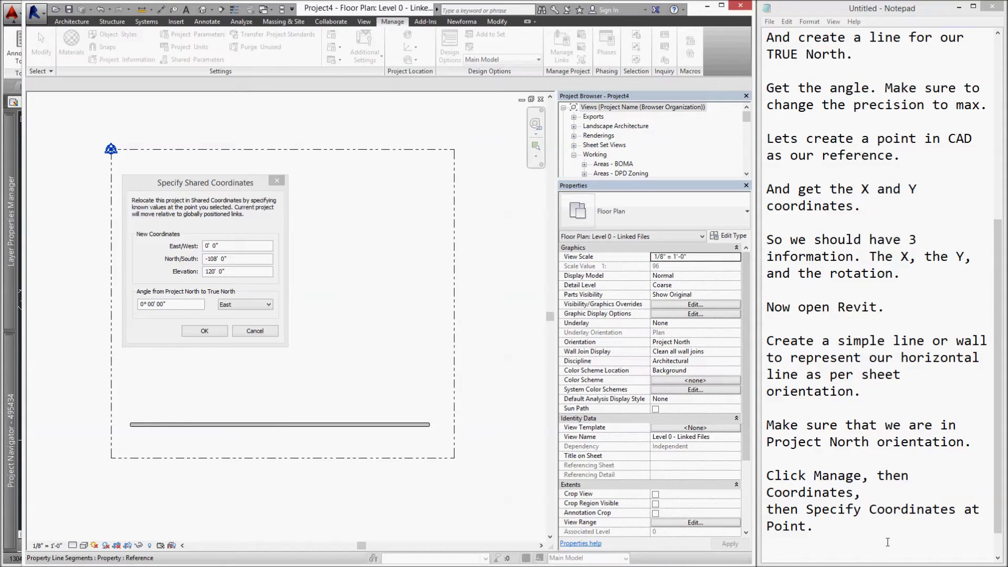
type("Now copy the info from CAD. X = East/West. Y = North/South")
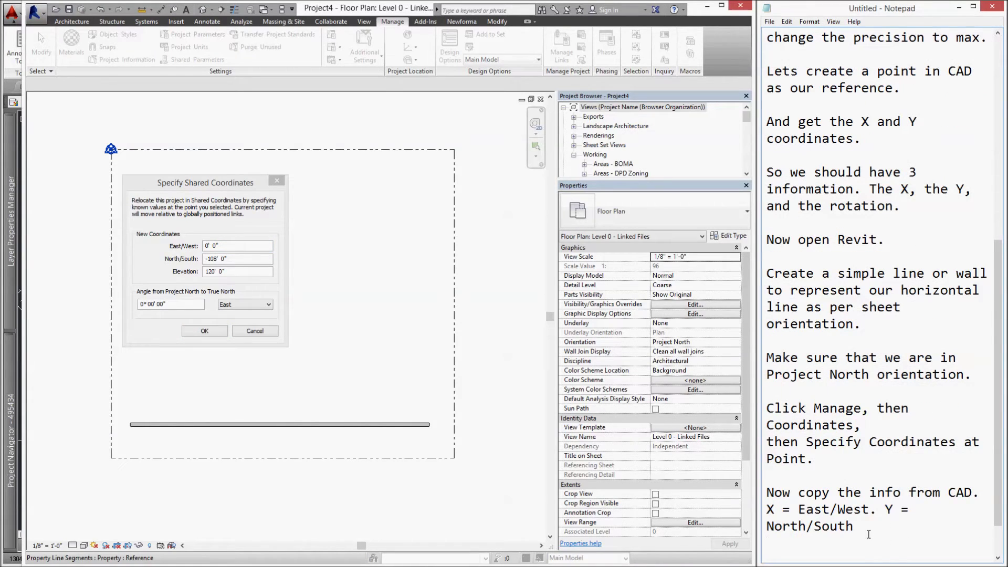
key("Return")
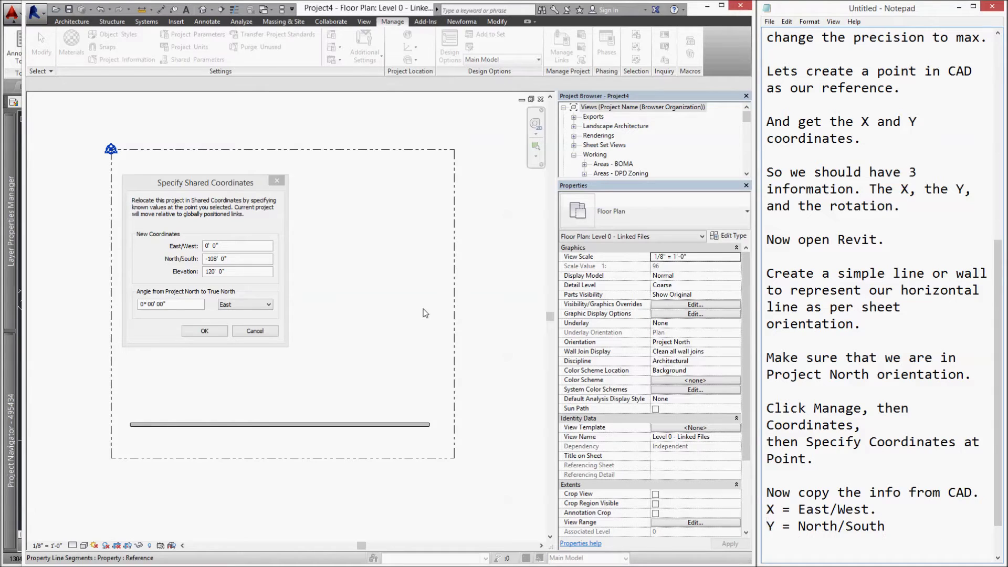
- Copy the reference point's Position X, 1304311.9853, from AutoCAD into the East/West coordinate of Revit's Specify Shared Coordinates dialog
left_click(12, 81)
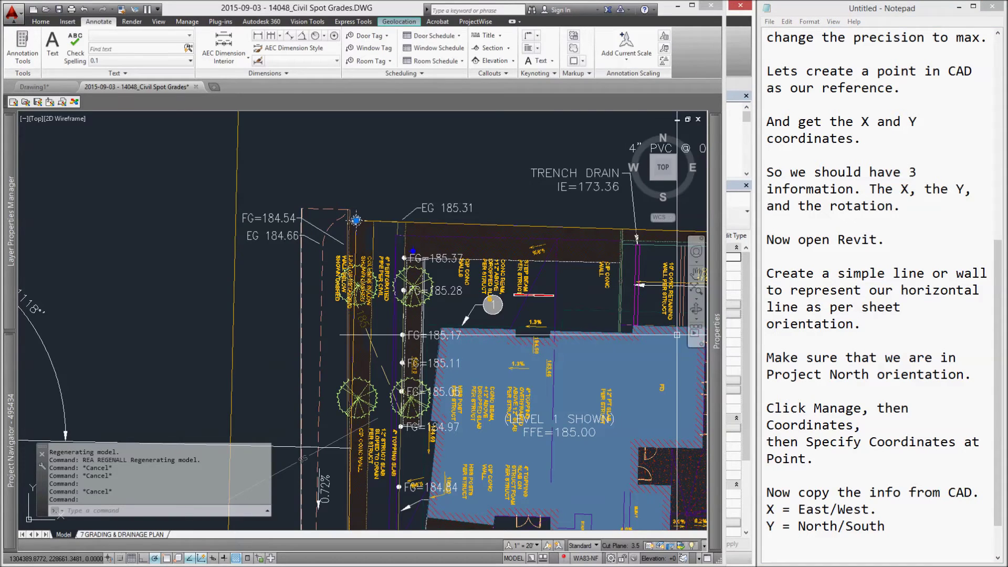
mouse_move(717, 331)
left_click(654, 273)
right_click(676, 274)
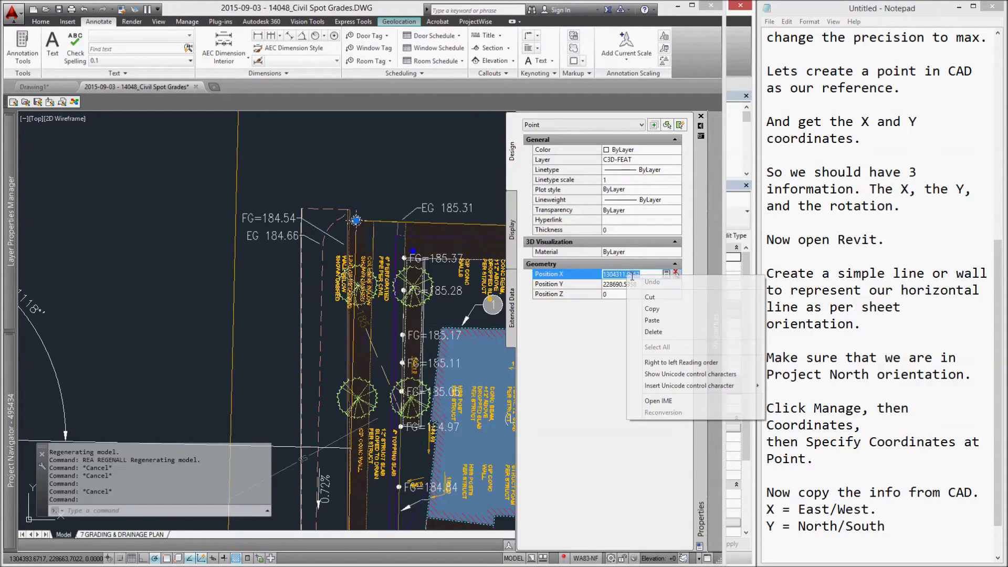
left_click(677, 307)
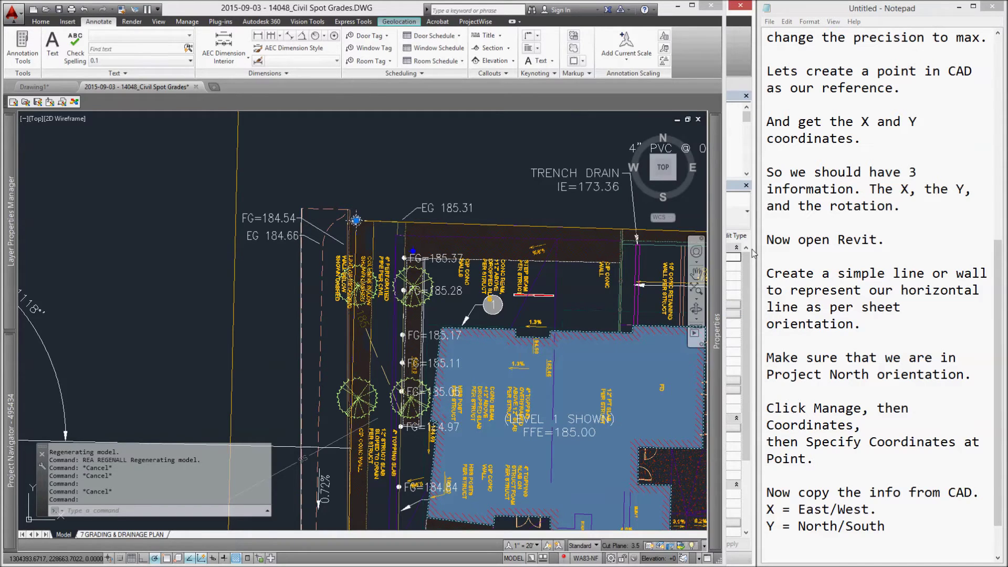
key("alt+Tab")
right_click(226, 246)
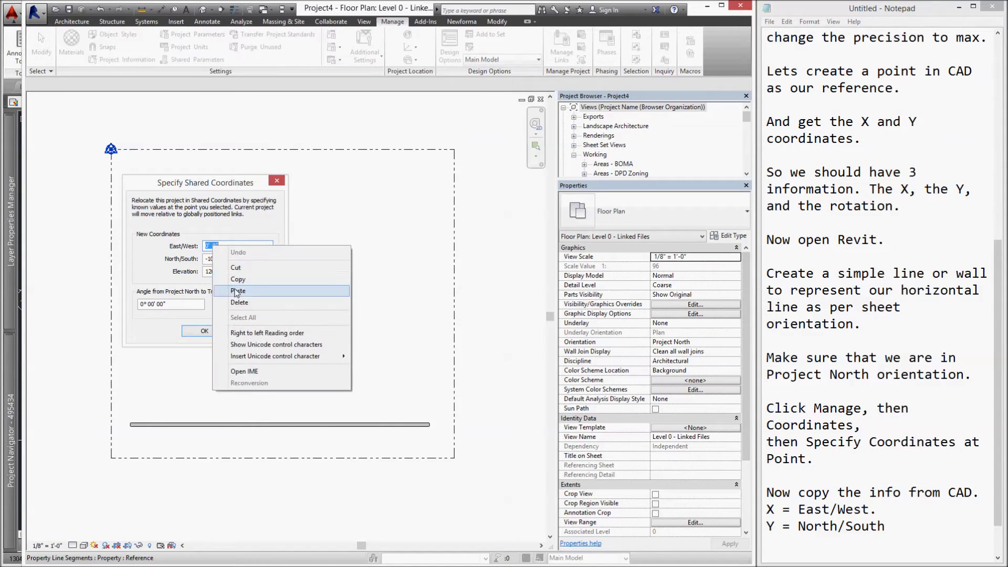
left_click(237, 278)
- Copy the reference point's Position Y from AutoCAD into Revit's North/South coordinate as 228690' 6 55/128", and set the elevation to 0
left_click(4, 179)
mouse_move(718, 345)
left_click(641, 286)
right_click(625, 285)
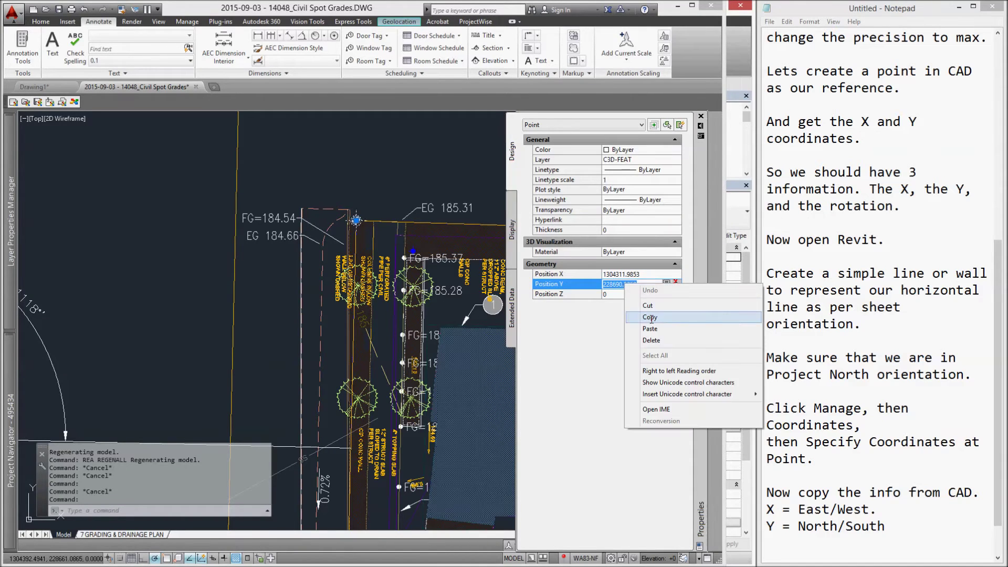
left_click(650, 317)
left_click(749, 53)
triple_click(215, 260)
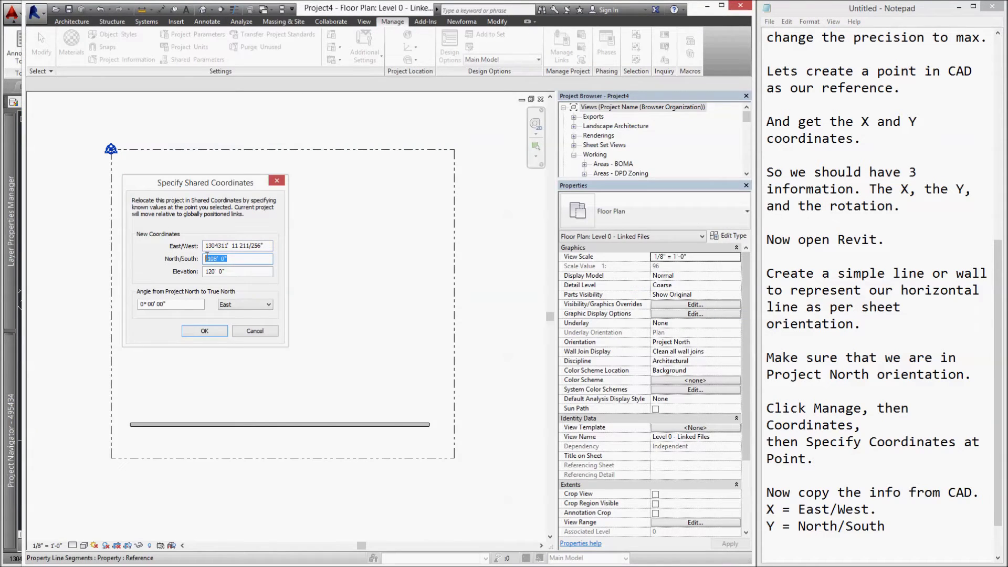
right_click(217, 261)
left_click(238, 295)
triple_click(236, 272)
key("BackSpace")
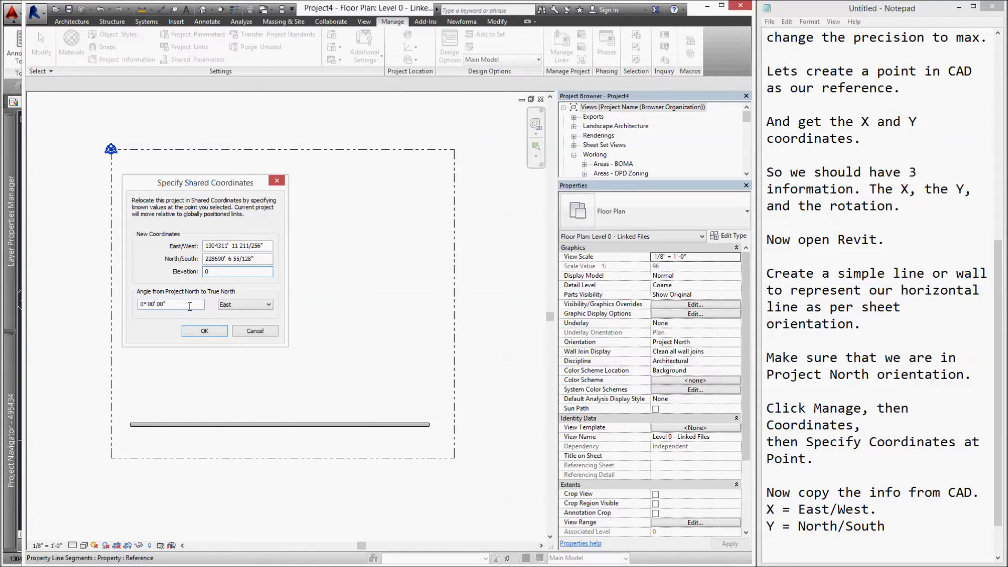
type("0")
- Read the angular dimension in AutoCAD and try 94.3161118 as Revit's angle from Project North to True North
key("alt+Tab")
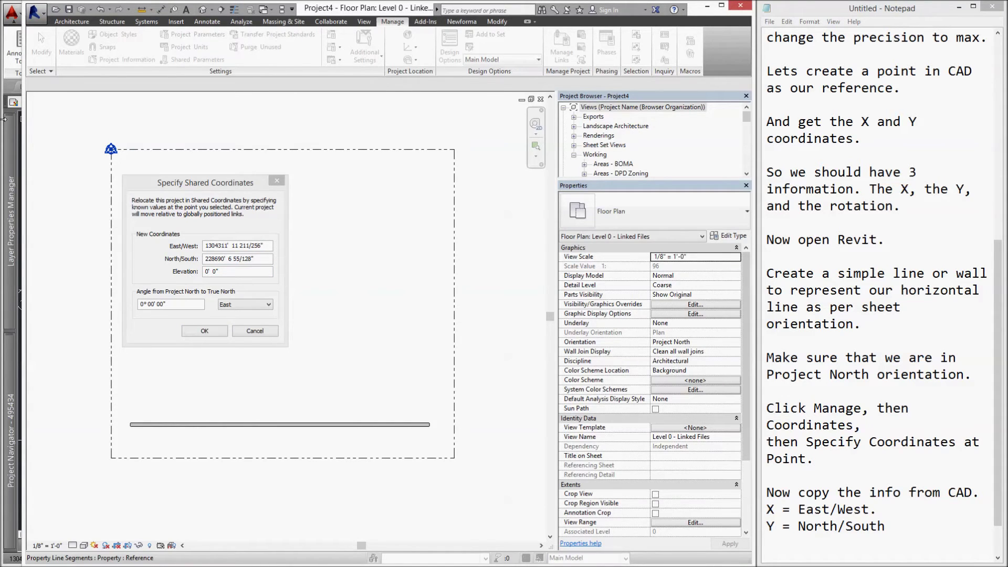
left_click(3, 119)
middle_click_drag(341, 241, 577, 267)
middle_click_drag(231, 310, 301, 295)
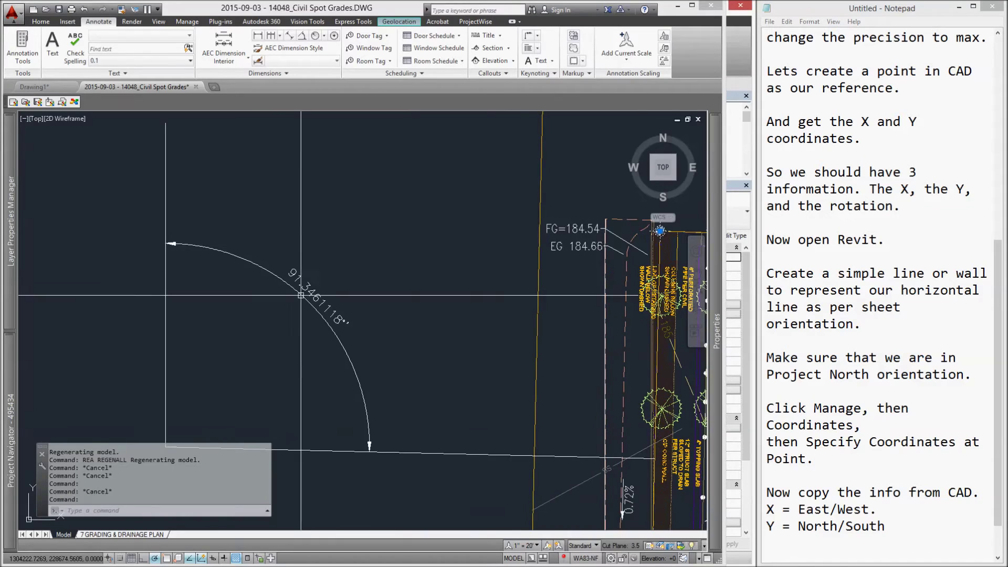
scroll(301, 296, "up", 5)
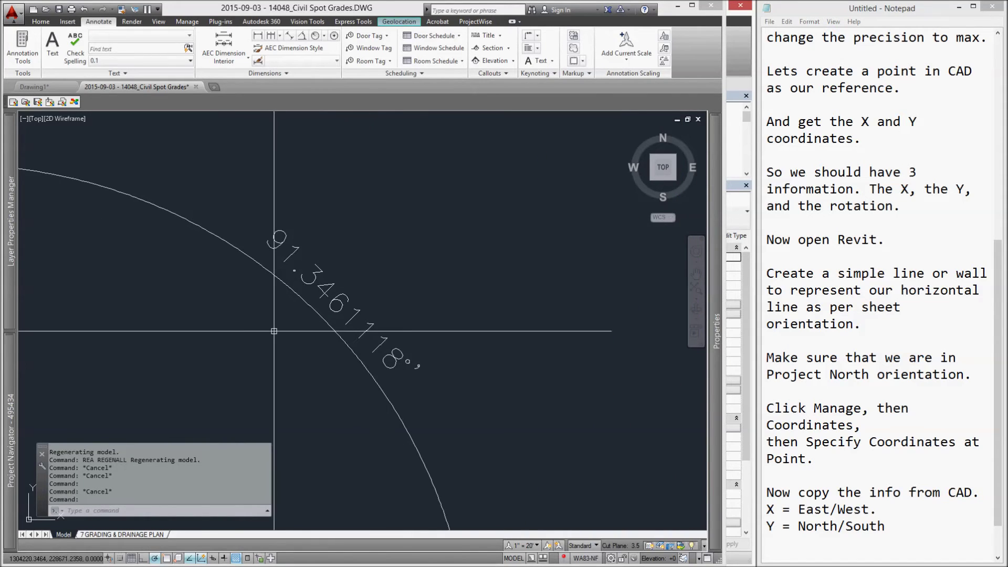
scroll(274, 332, "up", 1)
left_click(738, 55)
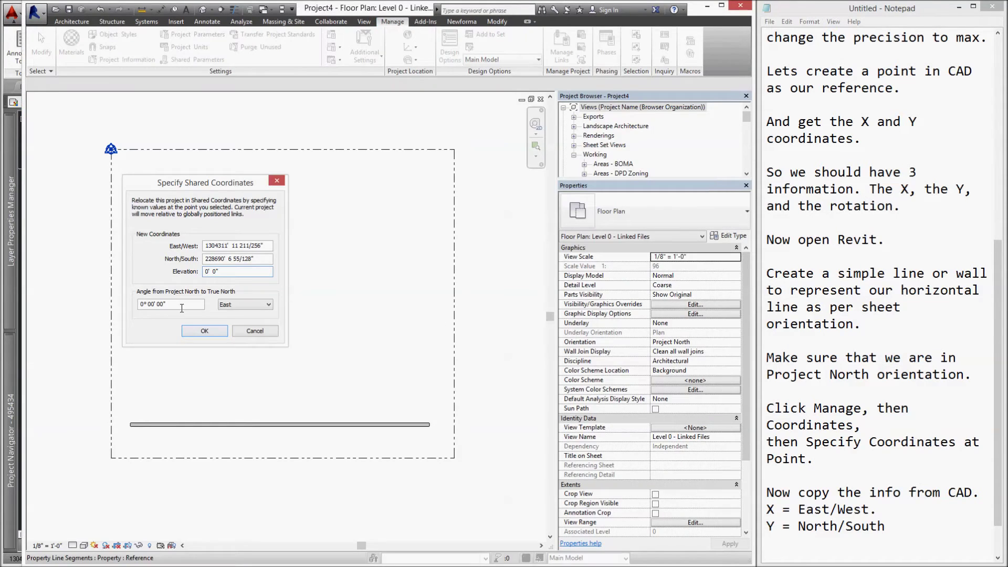
triple_click(182, 305)
type("94.3161118")
- Recheck the angle in AutoCAD, set Revit's angle from Project North to True North to 91.3461118 West, and apply the shared coordinates
left_click(2, 101)
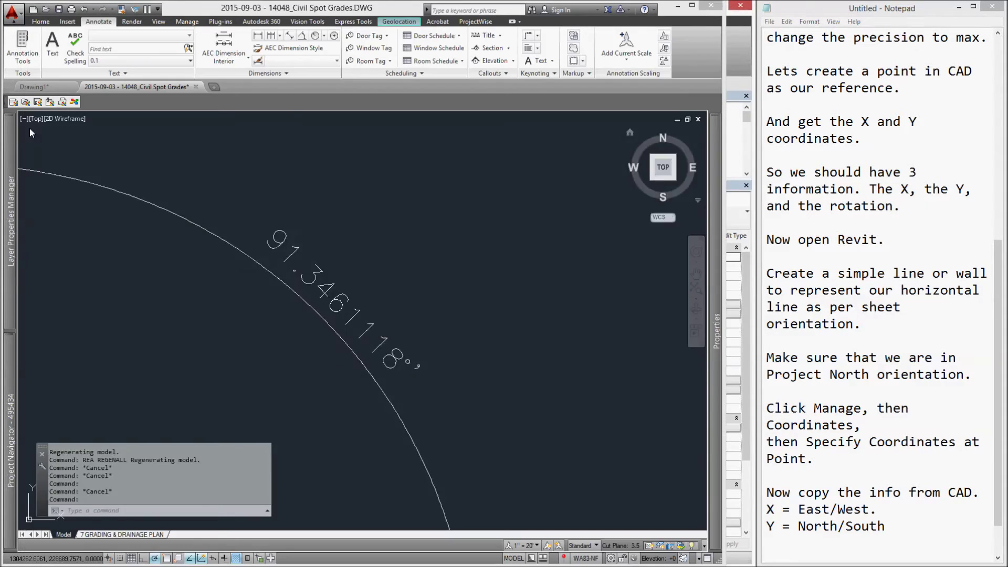
left_click(729, 52)
left_click_drag(173, 304, 111, 304)
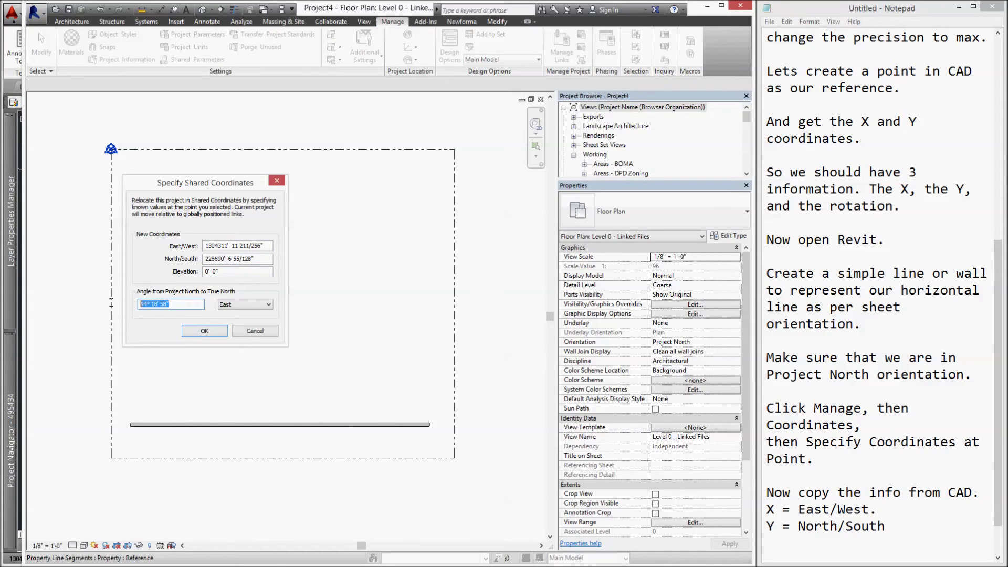
type("91.3461118")
left_click(244, 305)
left_click(240, 322)
left_click(205, 330)
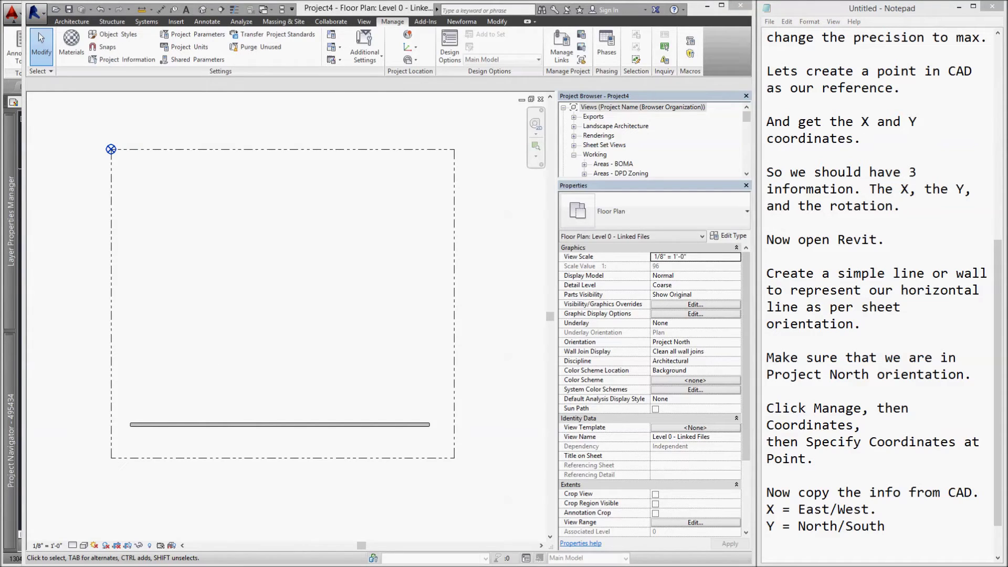
- In Notepad, add "And what will be the direction of the rotation from project north to true north" below the Y line
left_click(940, 535)
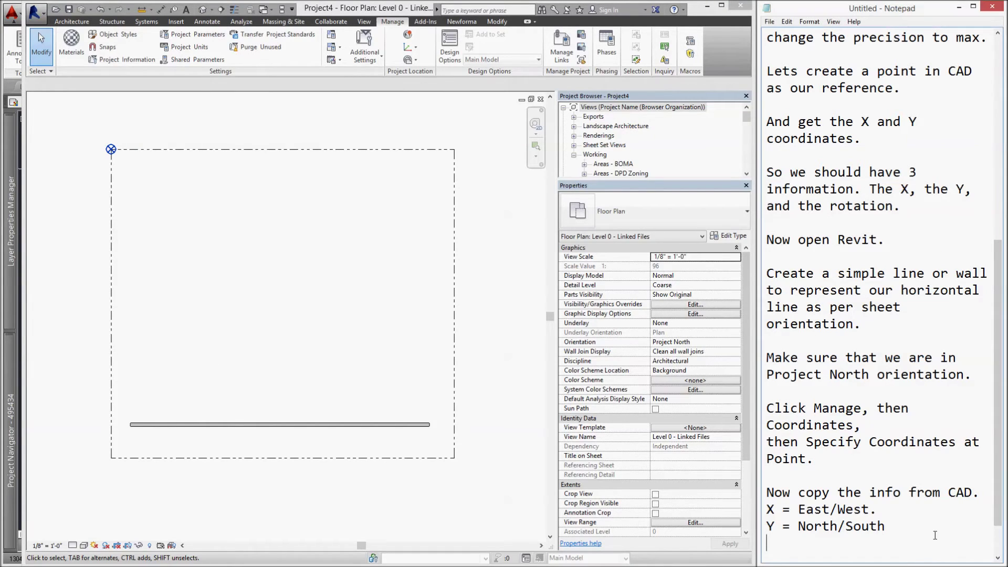
key("ctrl+v")
left_click(863, 511)
key("Delete")
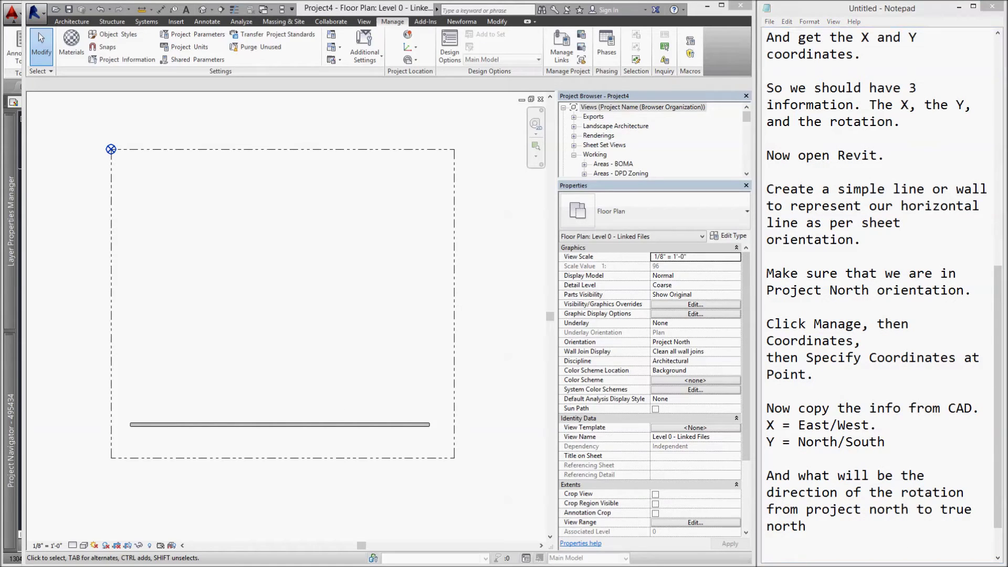
- Add the notes "Now switch orientation view to true north." and "You should have an identical orientation in CAD."
left_click(823, 515)
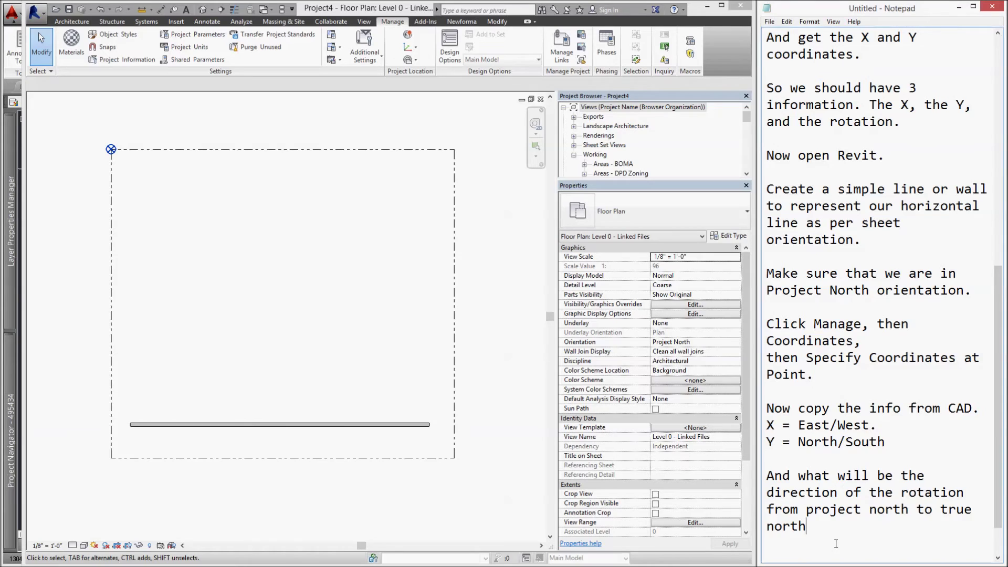
key("Return")
key("ctrl+v")
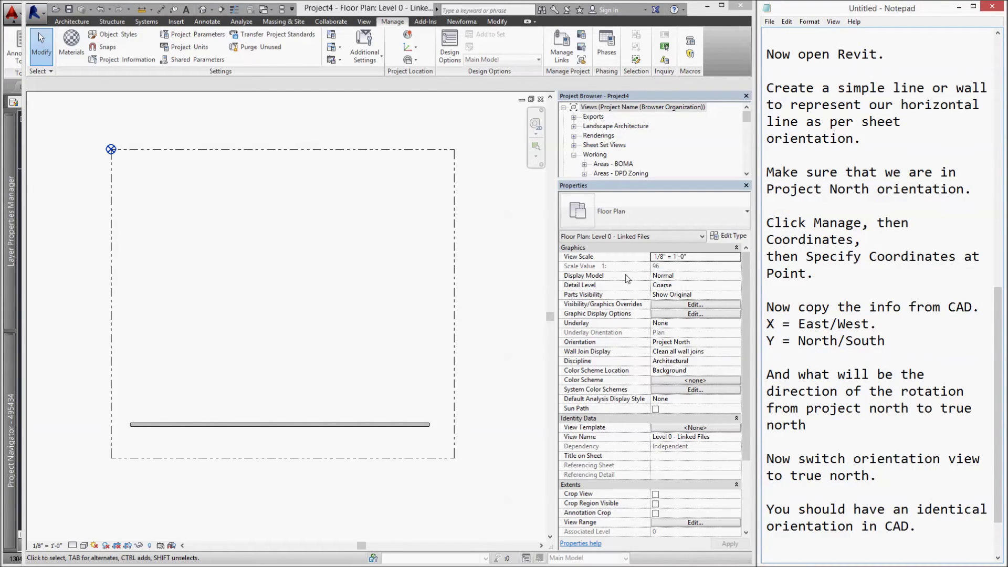
- In Revit, set the Level 0 - Linked Files view's orientation to True North and compare it with the site drawing in AutoCAD
left_click(630, 211)
left_click(736, 343)
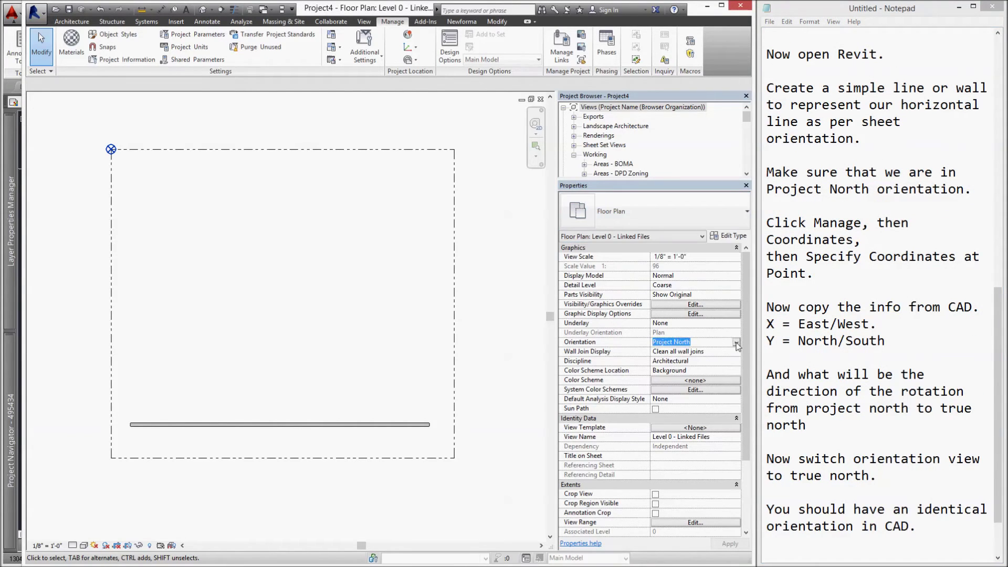
left_click(737, 344)
left_click(672, 351)
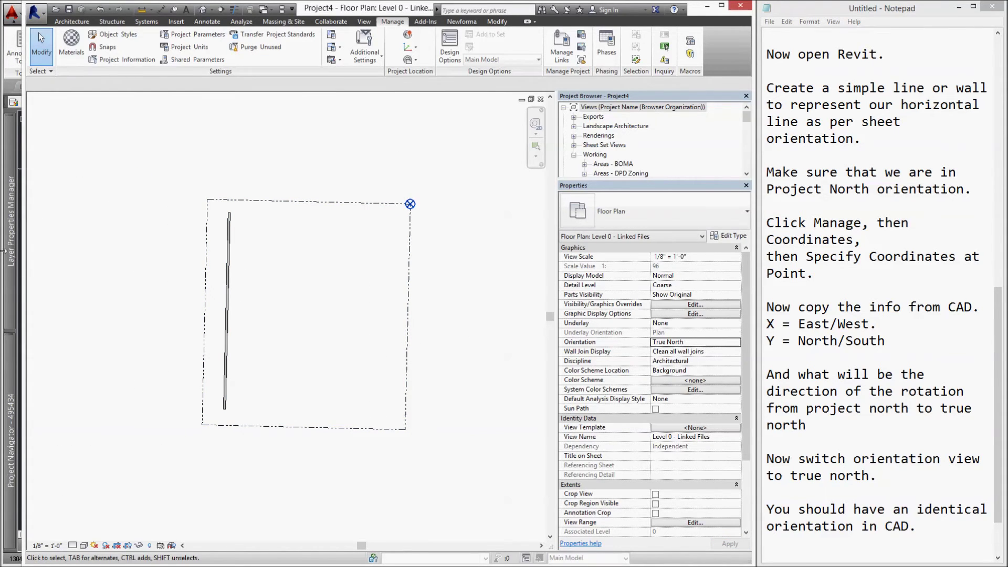
left_click(4, 251)
scroll(176, 286, "down", 8)
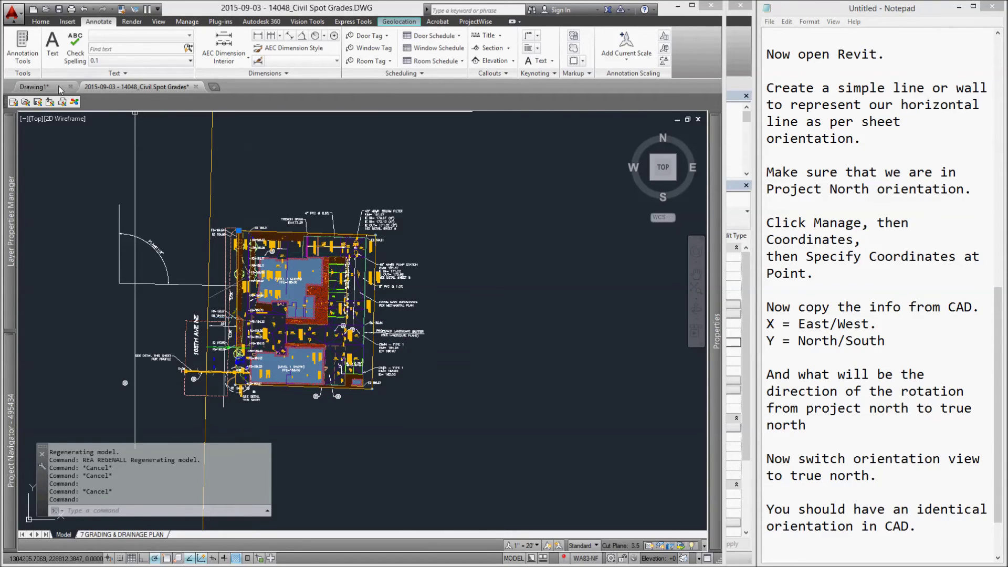
left_click(735, 42)
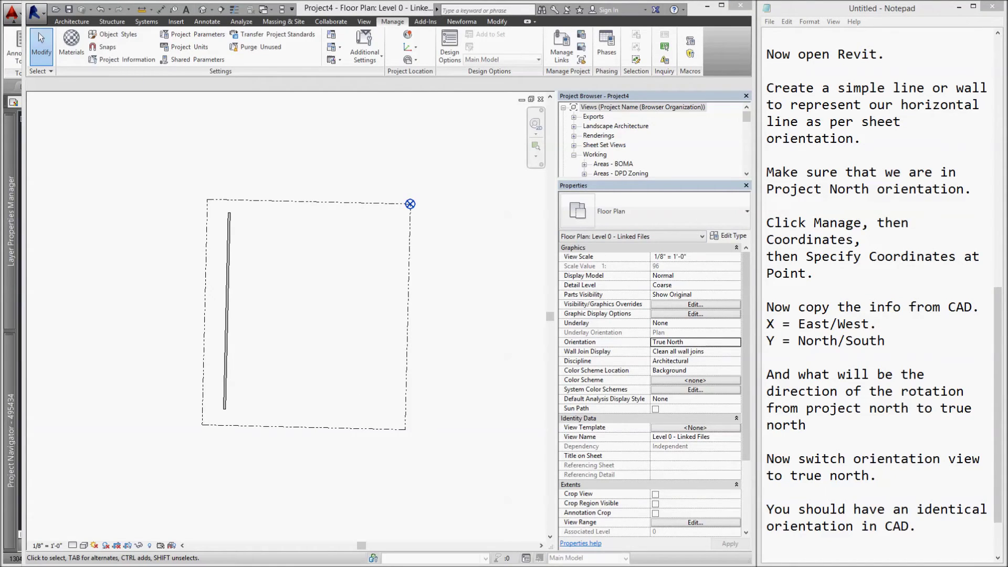
- Note "Now switch orientation back to project north." in Notepad, and set the Revit view's orientation to Project North
key("ctrl+v")
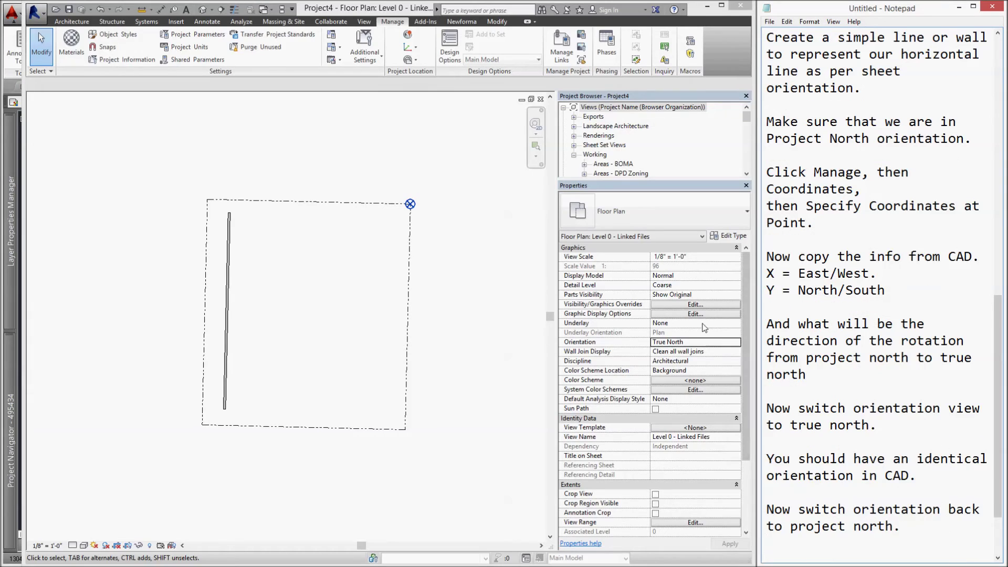
left_click(736, 341)
left_click(682, 351)
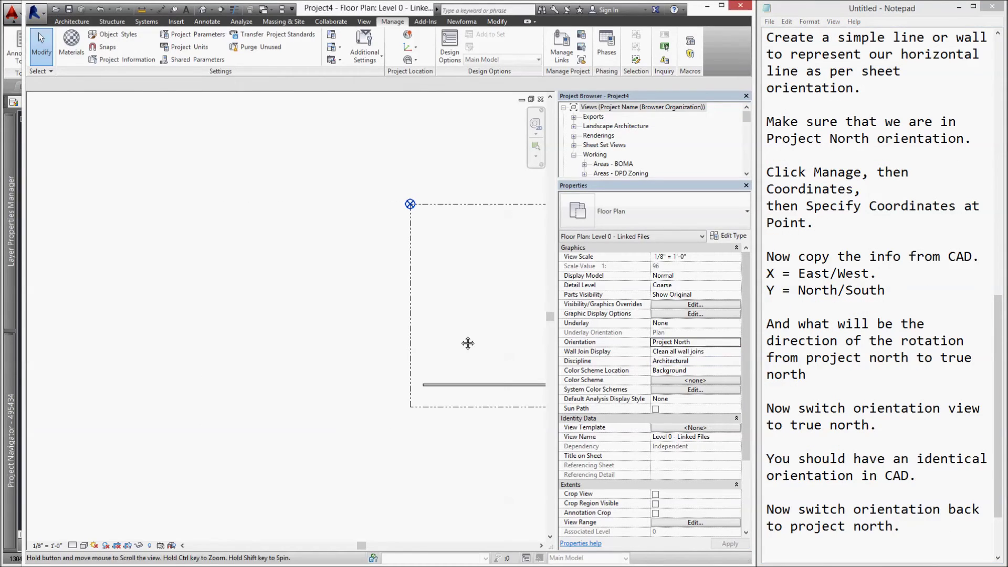
middle_click_drag(469, 343, 316, 338)
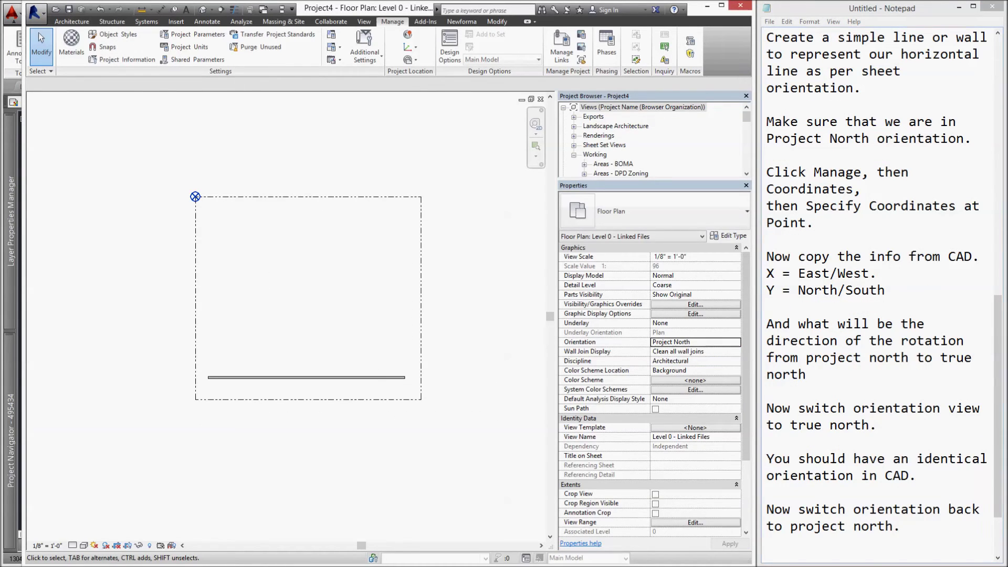
- In Notepad, add the paragraph "Now insert, link CAD to Revit. And do "by shared coordinates""
left_click(917, 530)
key("Return")
key("Return")
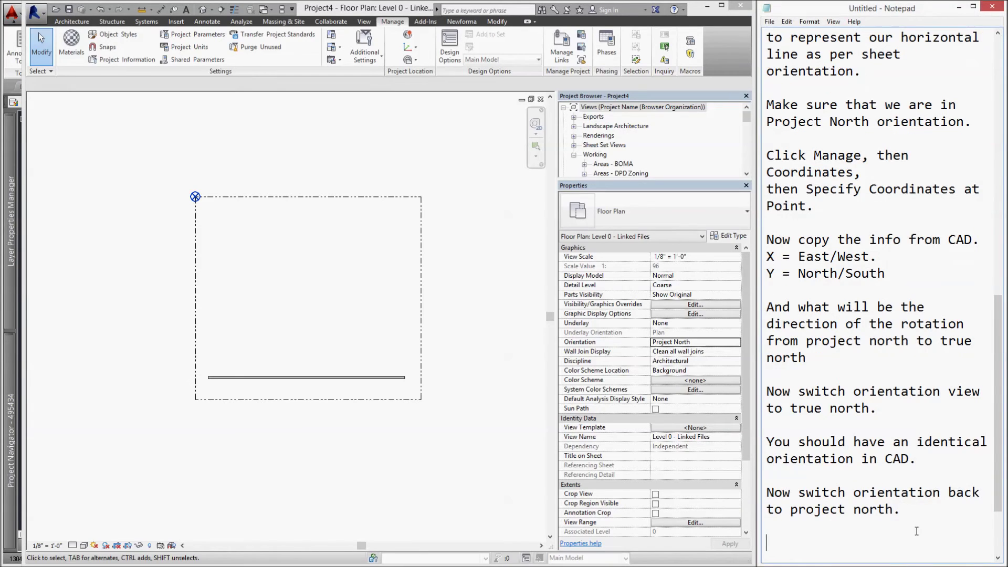
type("Now insert, link CAD to Revit. And do \"by shared coordinates\"")
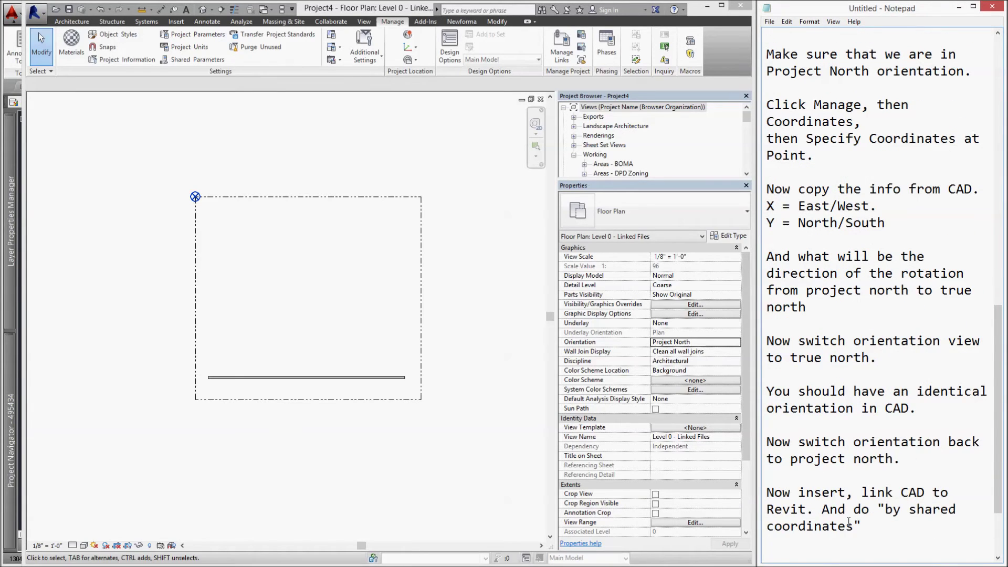
left_click_drag(886, 508, 952, 524)
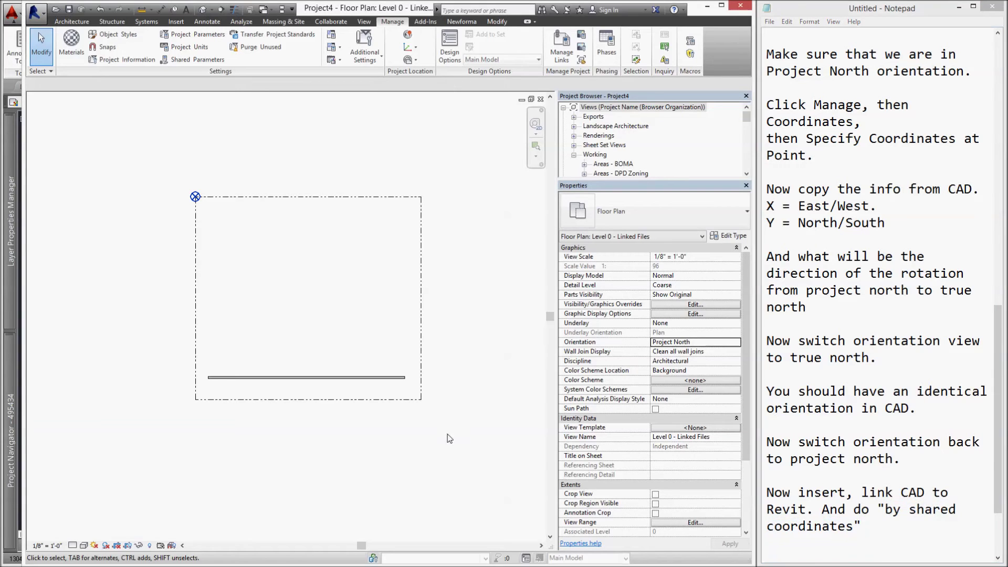
- In Revit, link the CAD file "2015-09-03 - 14048_Civil Spot Grades.DWG" with positioning Auto - By Shared Coordinates
left_click(176, 21)
left_click(88, 59)
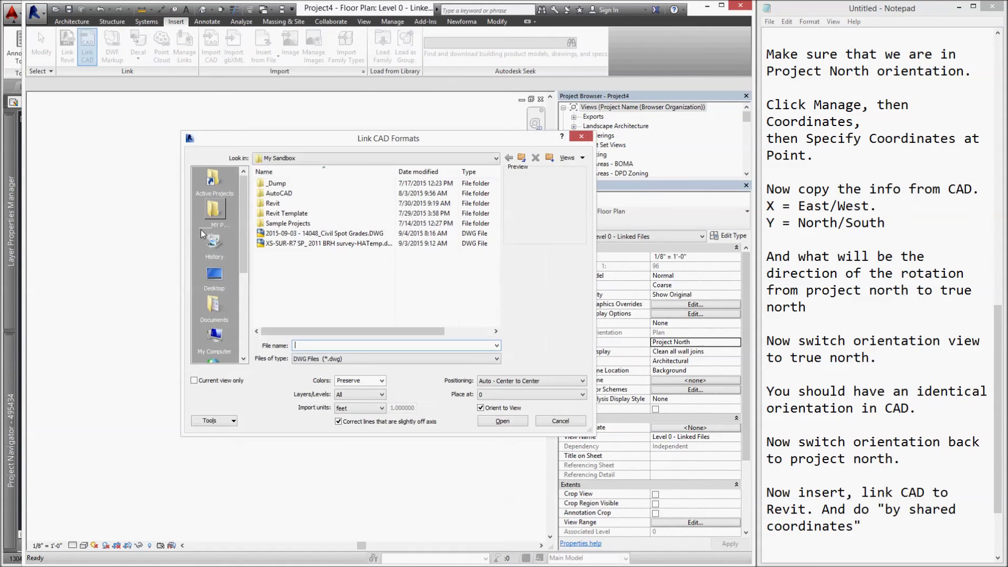
left_click(302, 238)
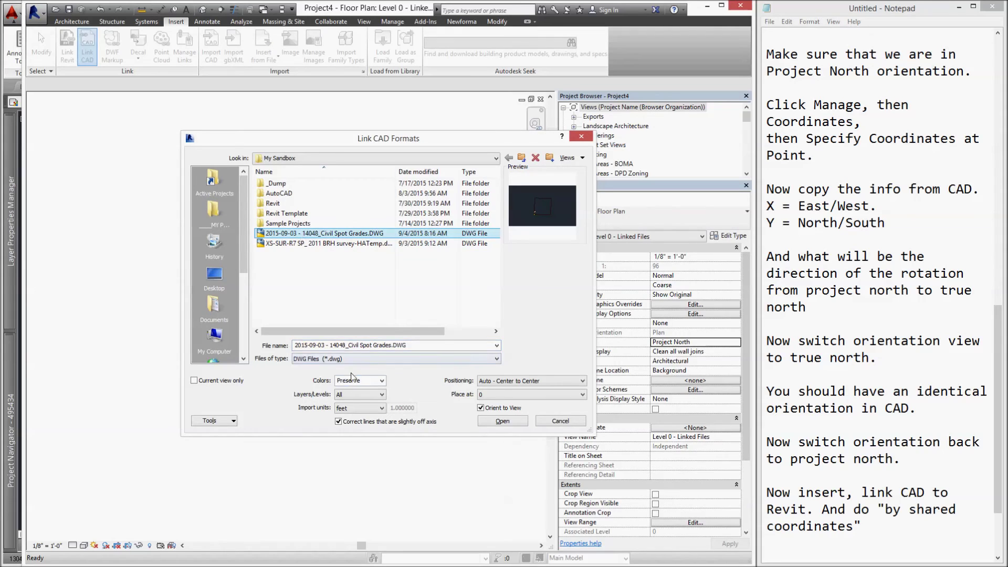
left_click(517, 381)
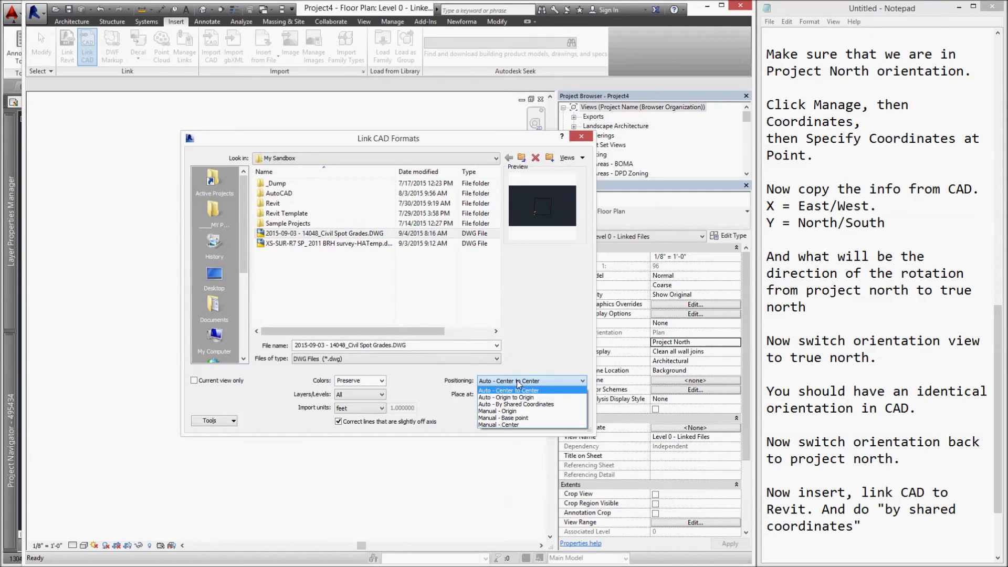
left_click(520, 404)
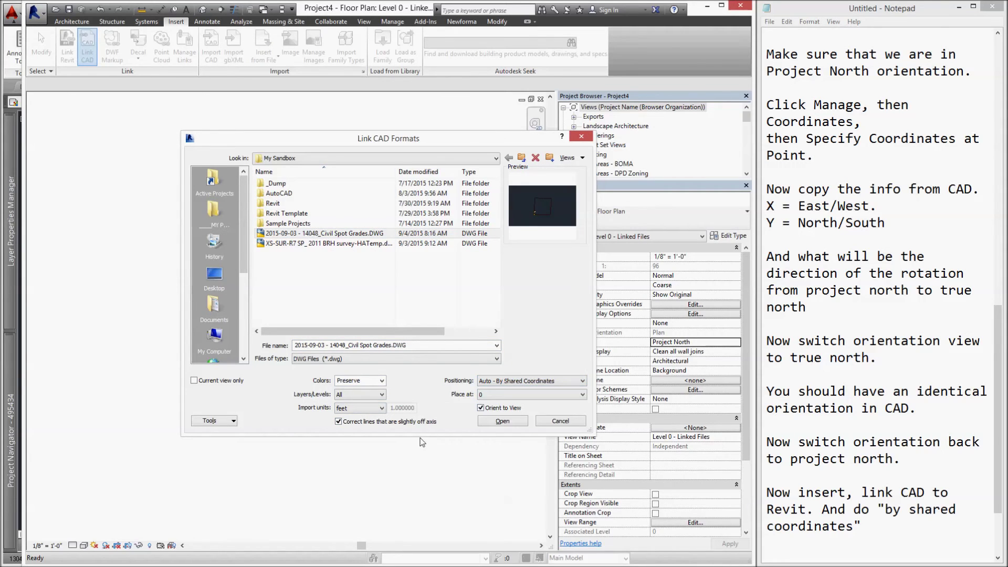
left_click(486, 423)
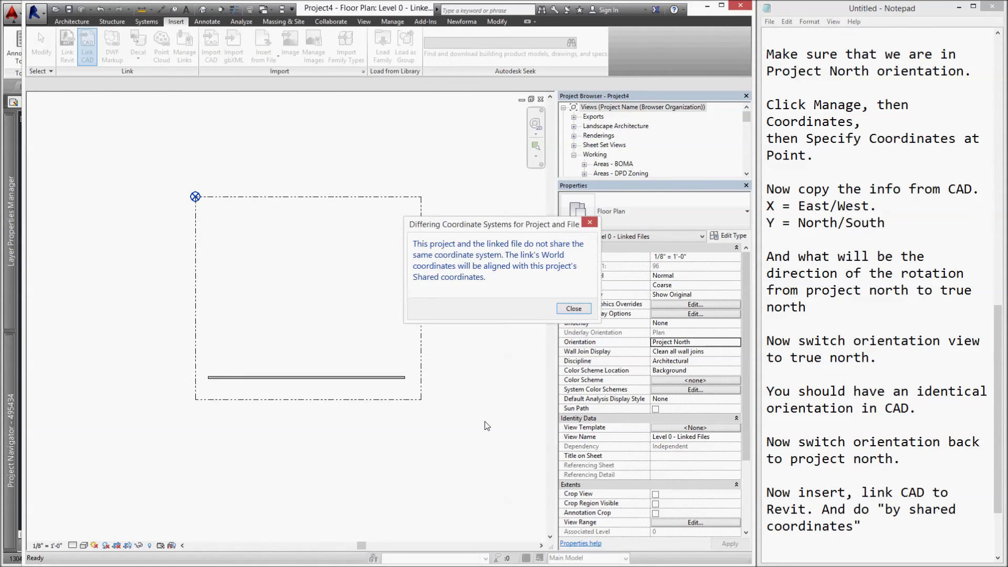
left_click(572, 309)
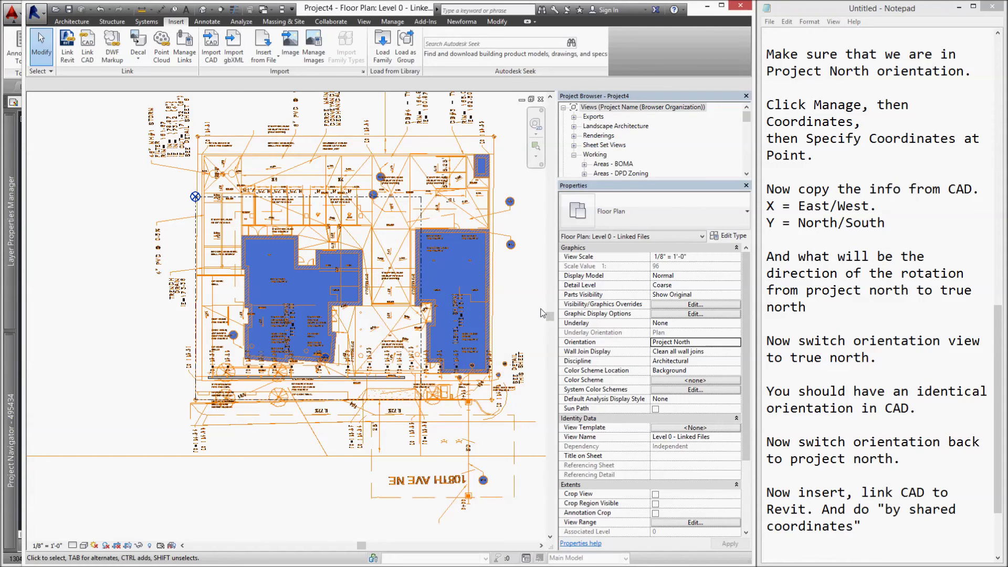
middle_click_drag(280, 371, 281, 350)
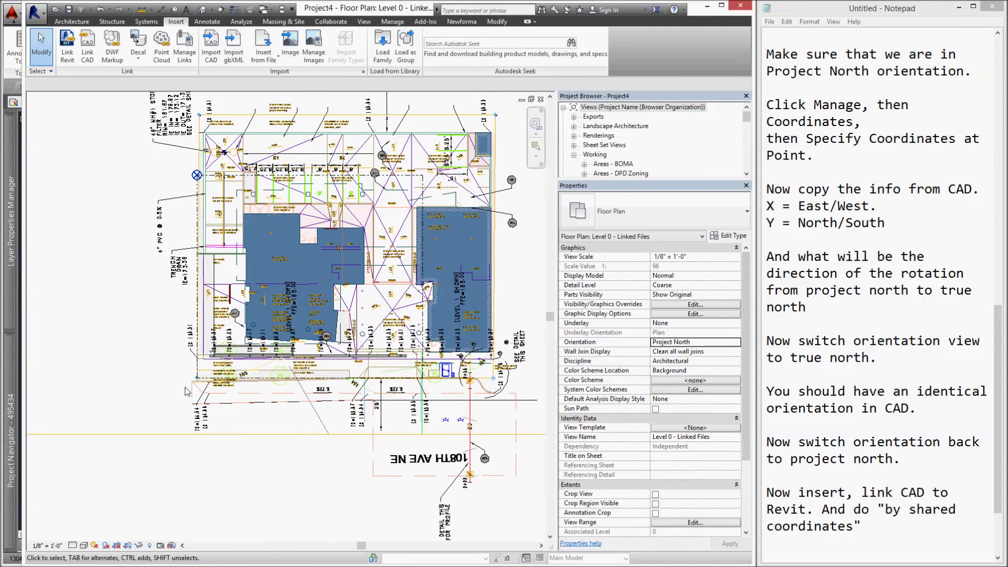
left_click(735, 342)
left_click(737, 343)
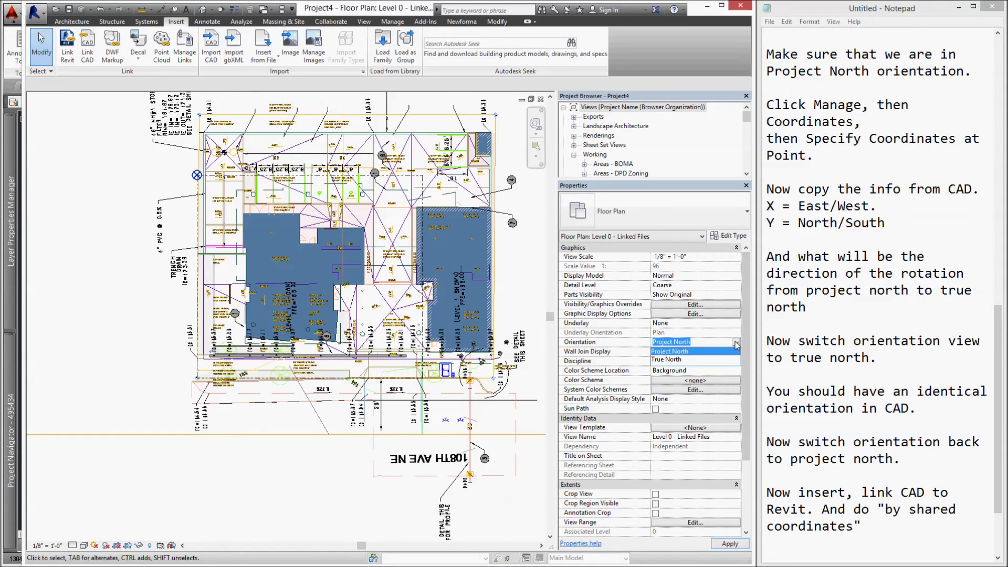
key("Escape")
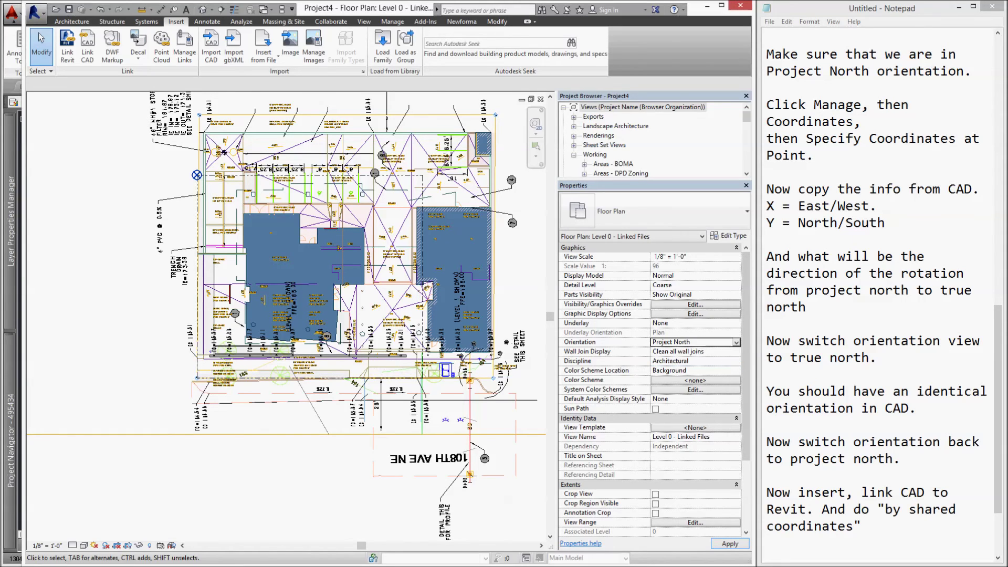
- In Notepad, add "Now you should see your linked CAD correctly oriented." and "Try to switch back to True North. It should be correctly oriented too."
left_click(880, 522)
key("Return")
key("Return")
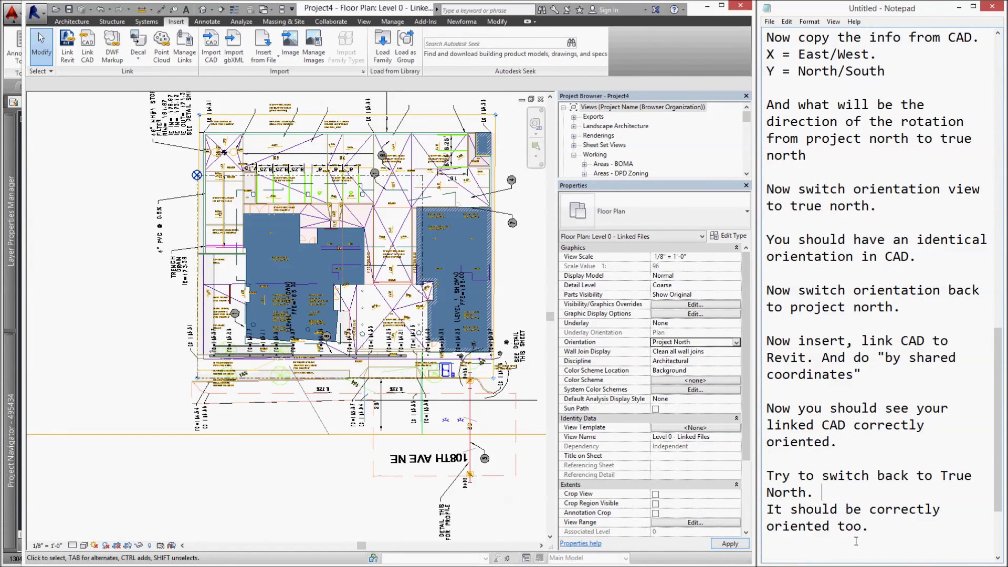
key("Delete")
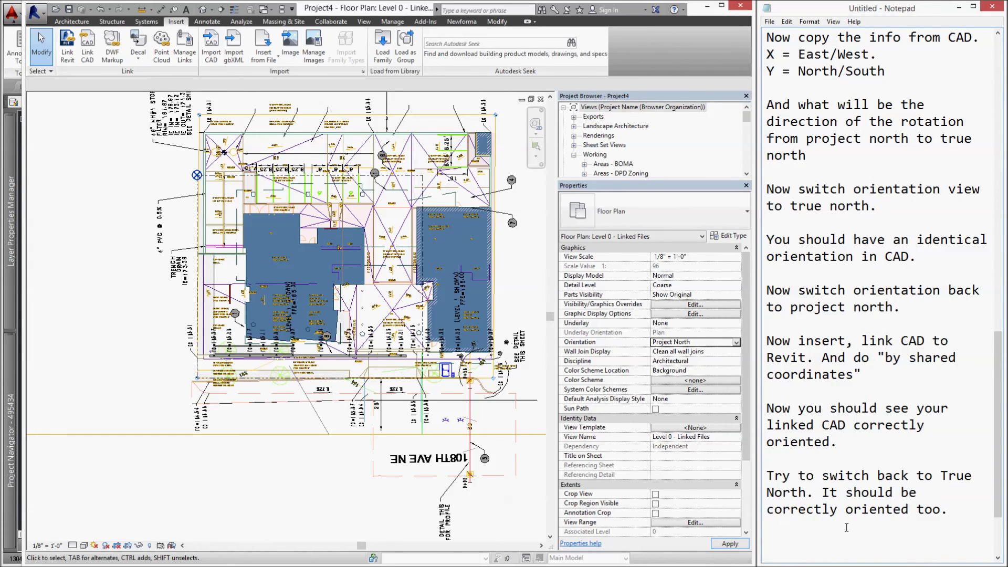
left_click_drag(771, 476, 809, 492)
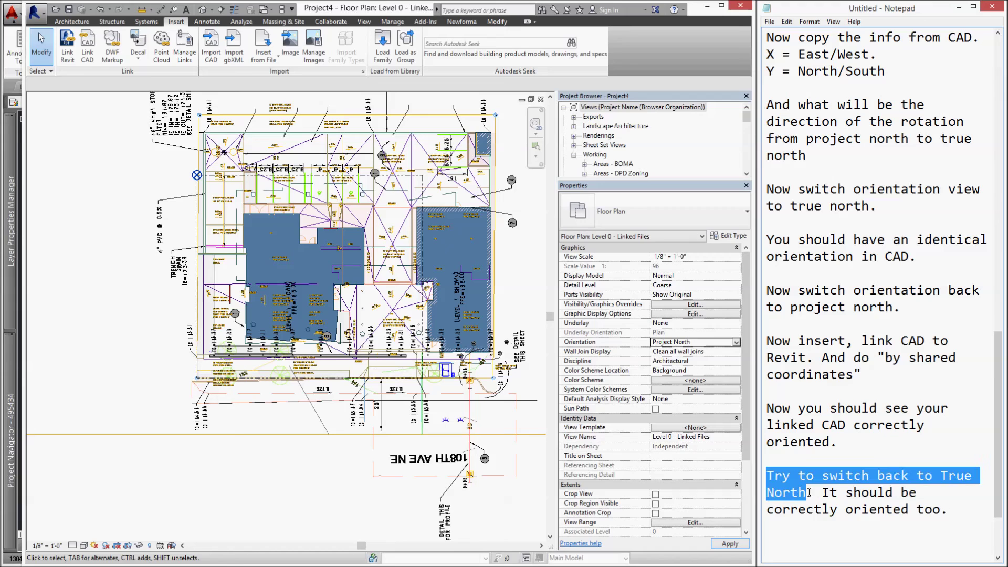
- In Revit, set the view's orientation to True North and compare the linked CAD with the site drawing in AutoCAD
left_click(727, 342)
left_click(737, 342)
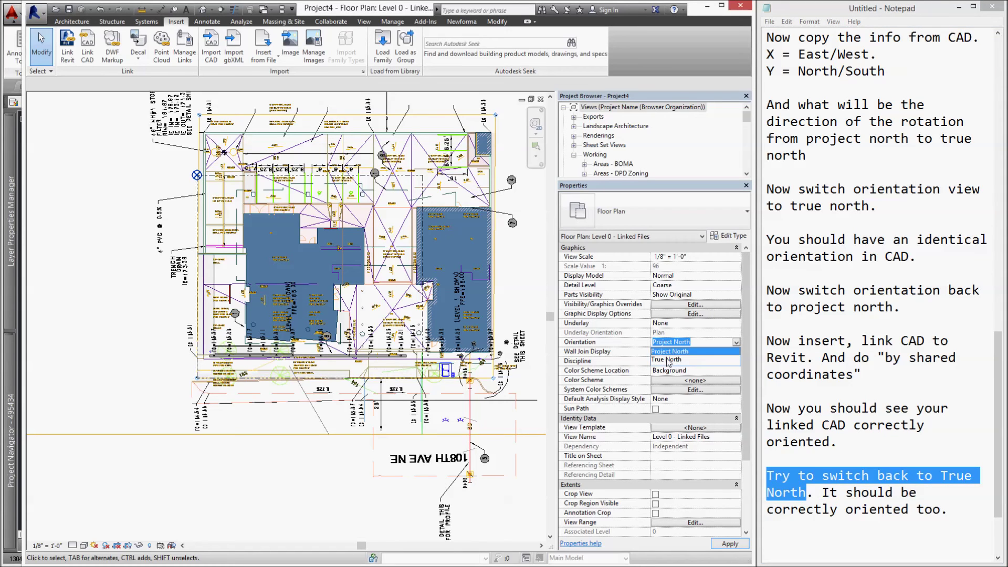
left_click(677, 363)
scroll(382, 382, "down", 2)
middle_click_drag(421, 367, 498, 349)
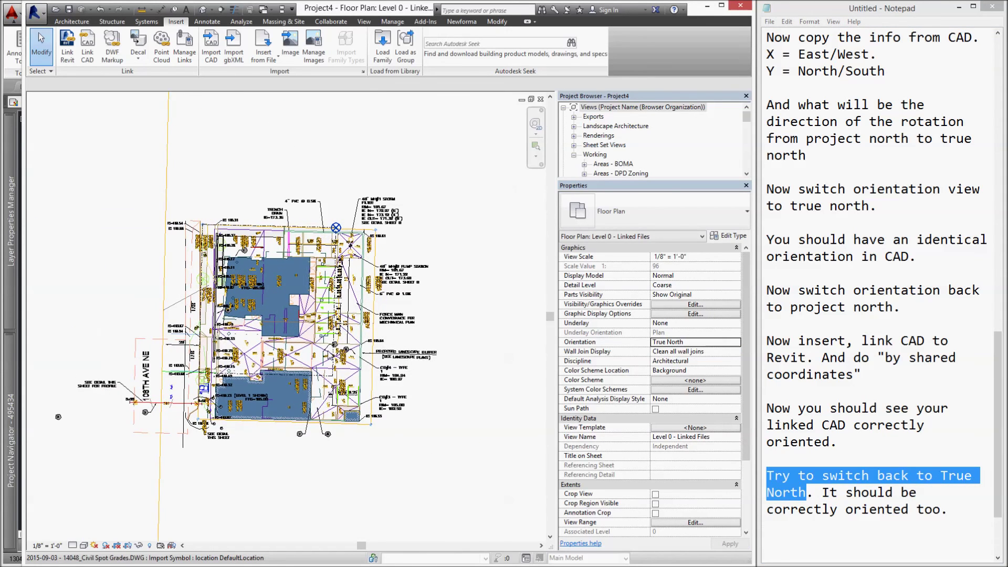
middle_click_drag(335, 359, 342, 357)
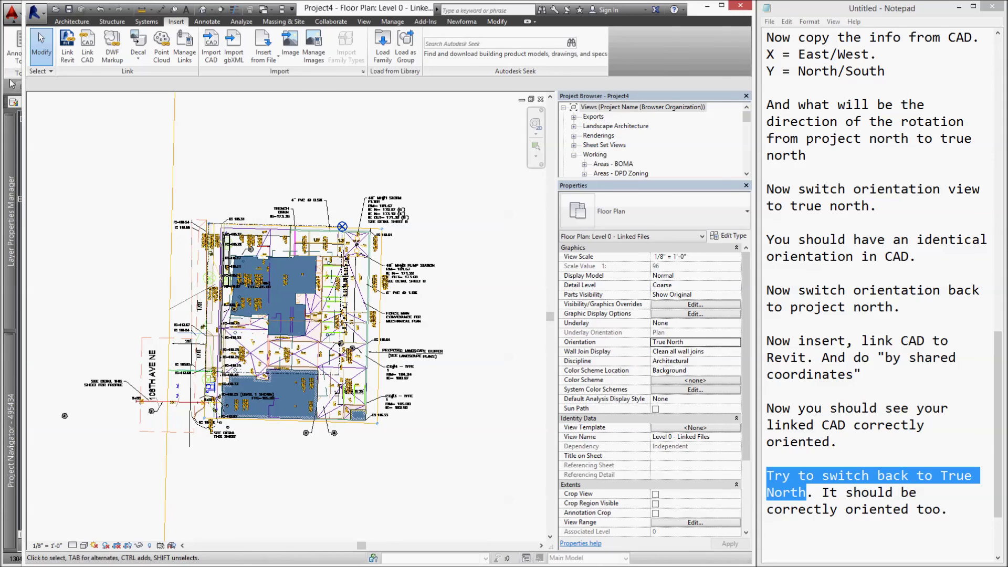
key("alt+Tab")
middle_click_drag(227, 306, 244, 285)
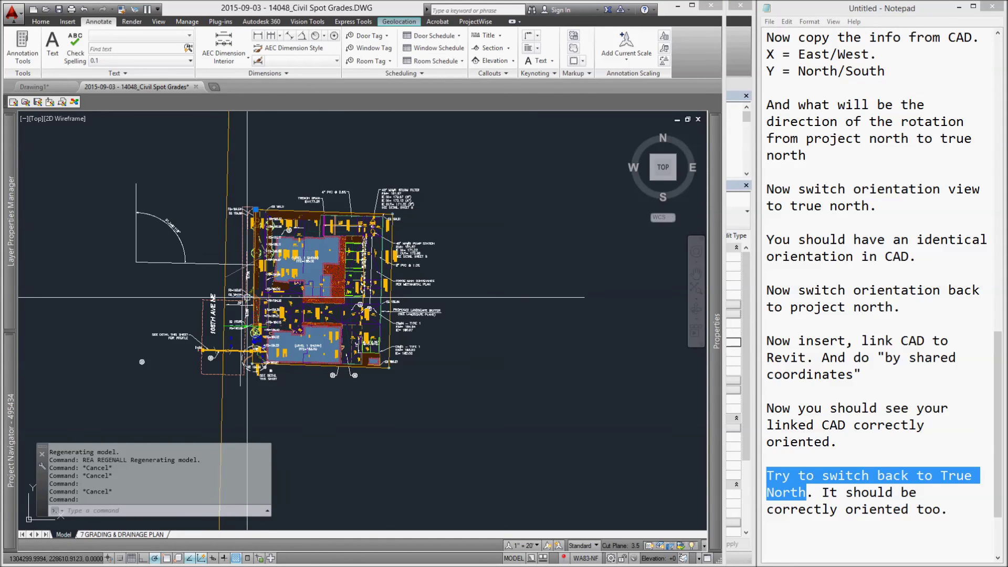
key("alt+Tab")
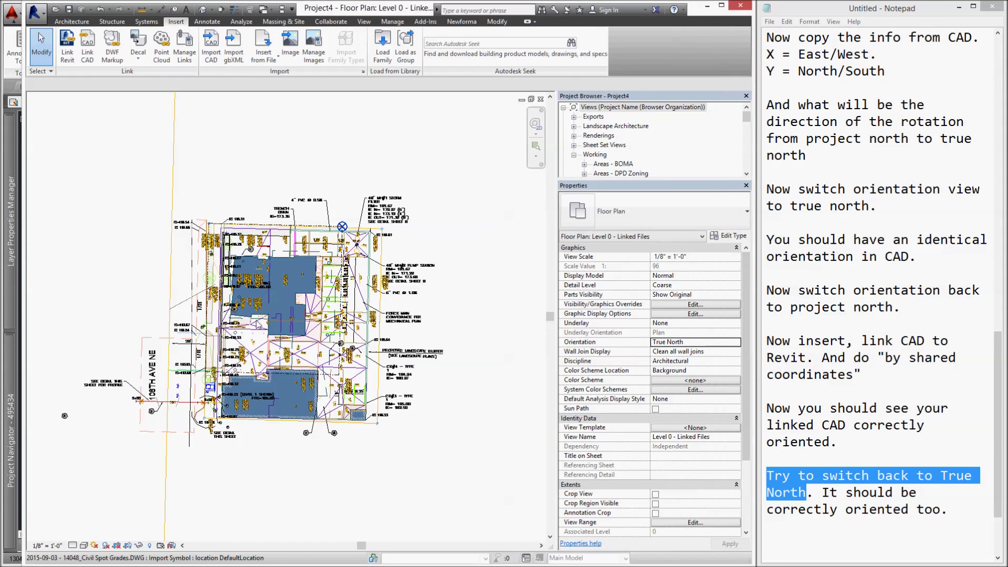
- Set the Level 0 - Linked Files view's orientation to Project North in Revit
left_click(737, 342)
left_click(672, 351)
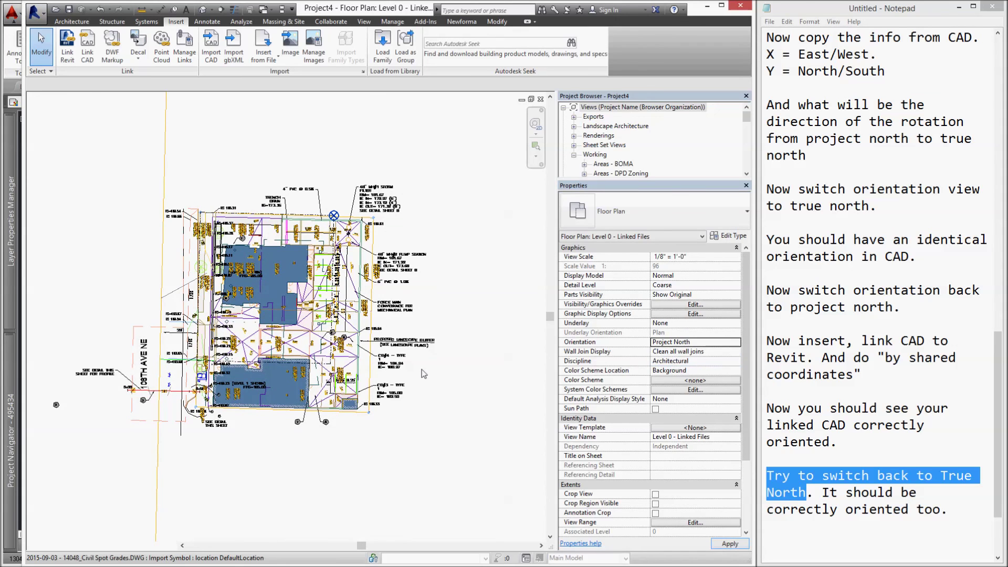
middle_click_drag(424, 368, 281, 413)
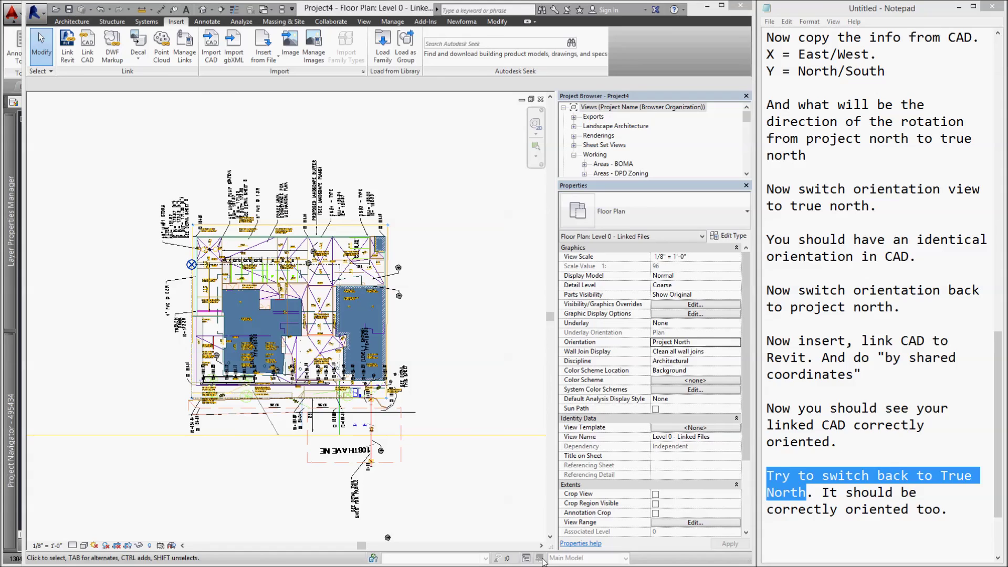
- In Notepad, add the closing lines "Go back to Project North." and "And you are done." as separate paragraphs, and highlight the last one
left_click(904, 533)
type("Go back to Project North. And you are done.")
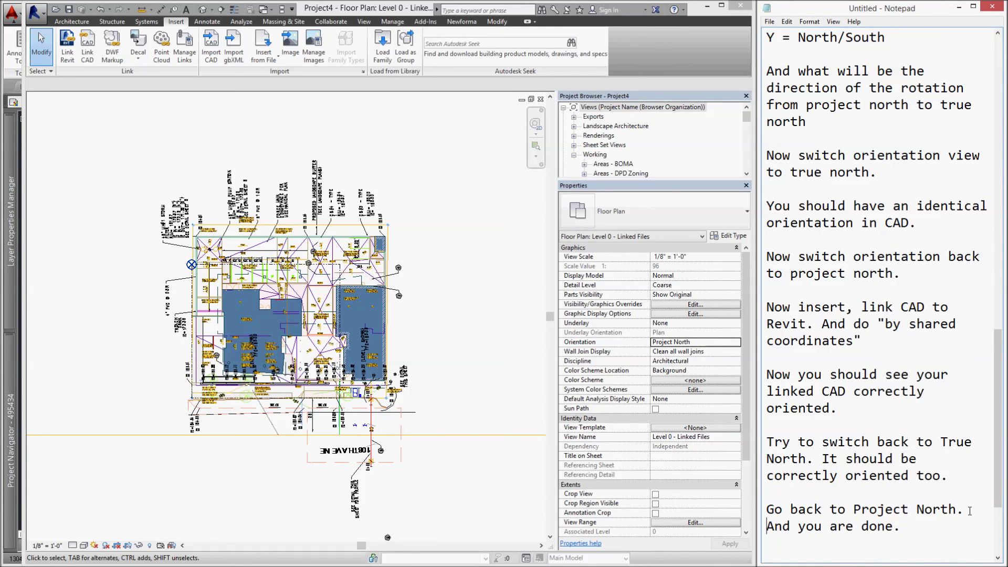
key("Return")
left_click_drag(916, 544, 766, 543)
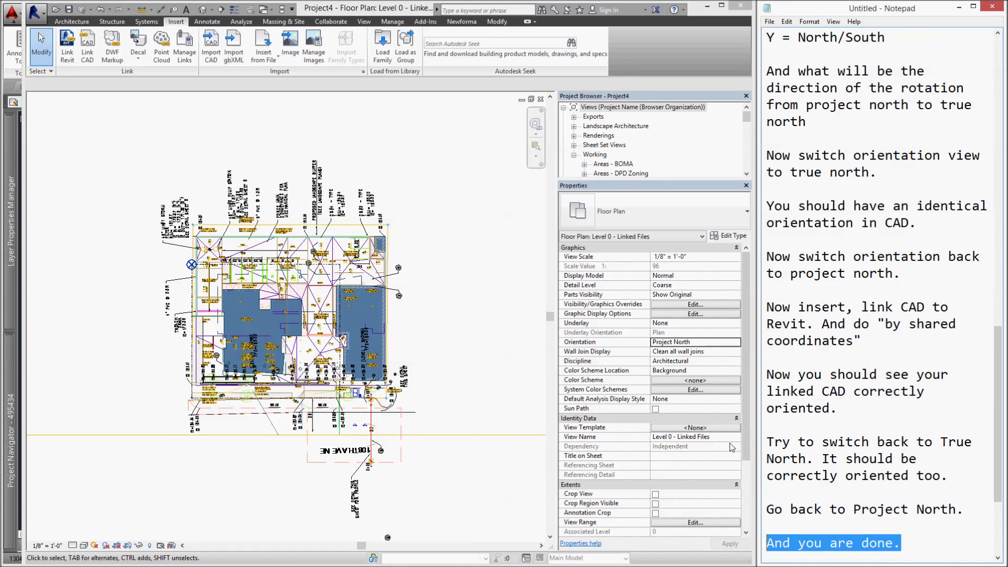
- In Revit, select the Exterior - Brick on Mtl. Stud wall running along the 108th Ave NE side of the site
scroll(307, 435, "up", 2)
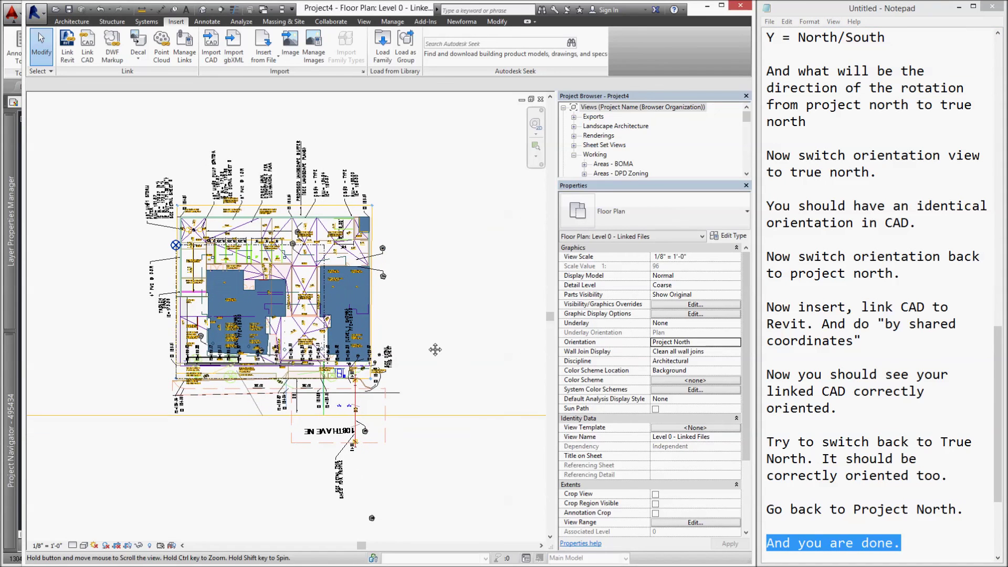
left_click(316, 357)
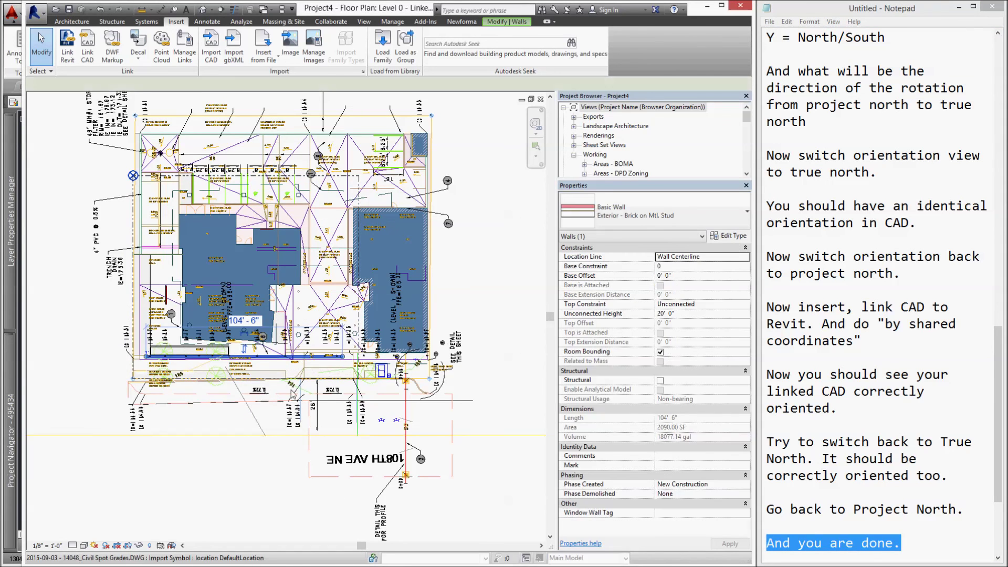